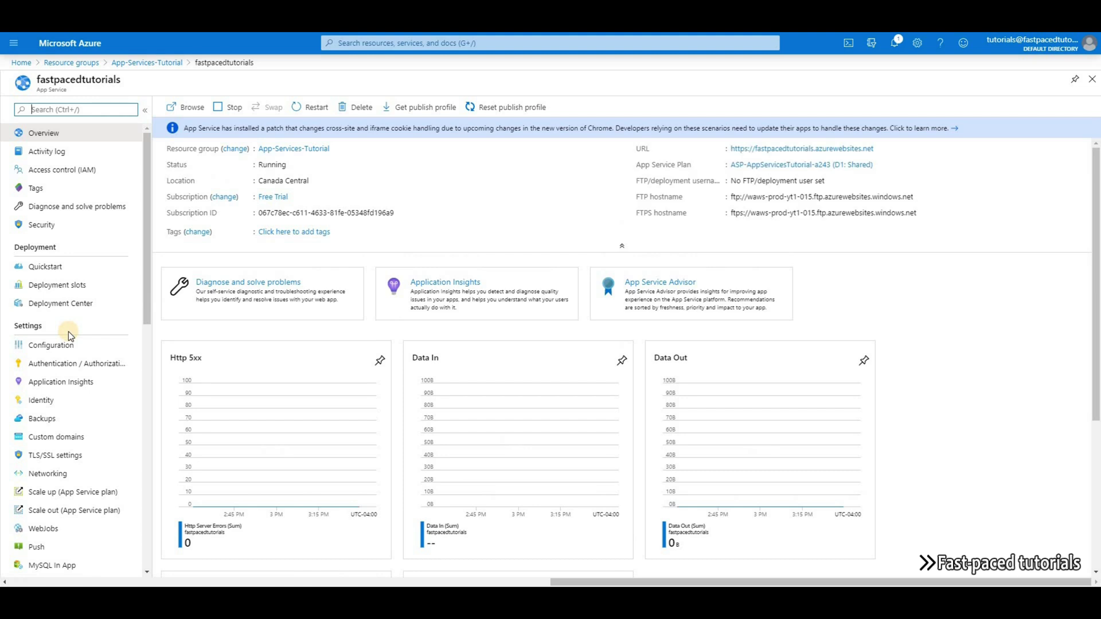
- Check the web app's backup availability and scale its App Service plan up to the Production S1 tier
left_click(50, 424)
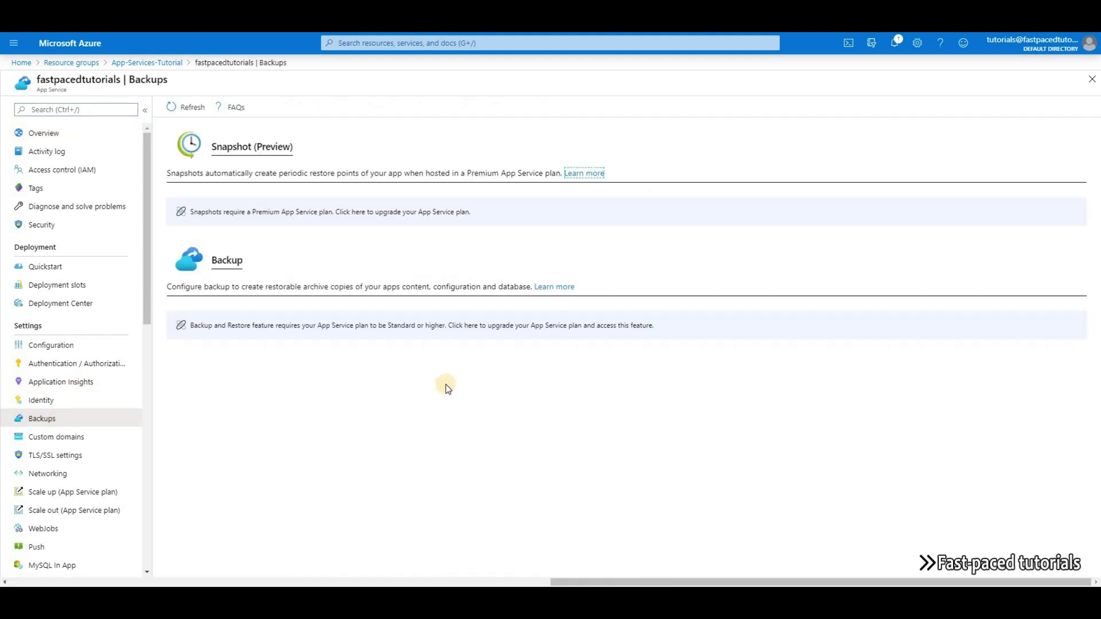
left_click(81, 492)
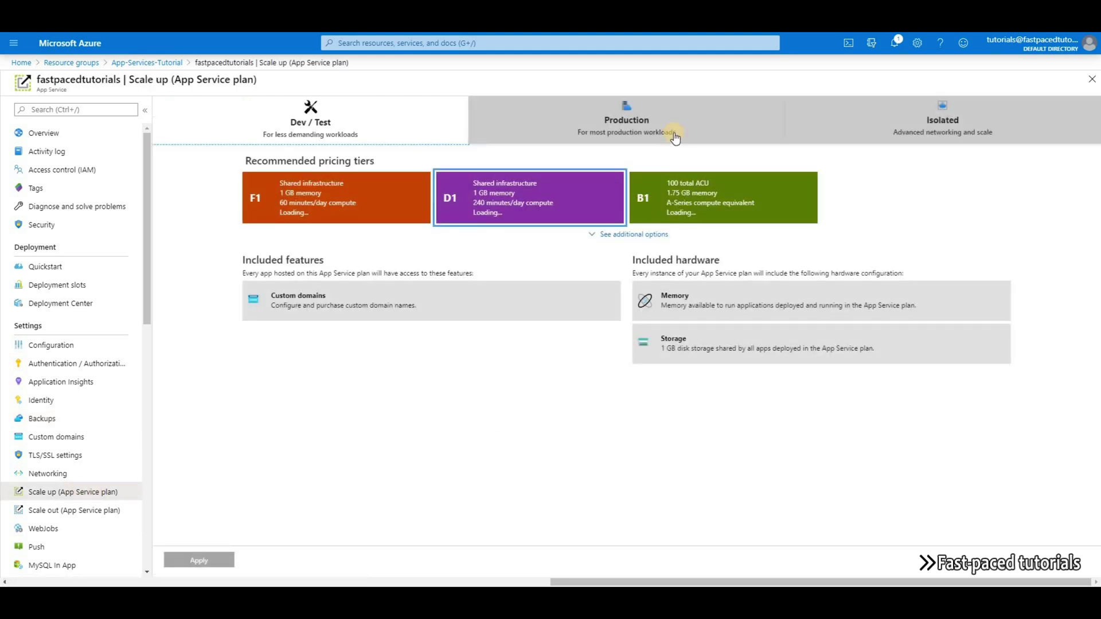
left_click(628, 124)
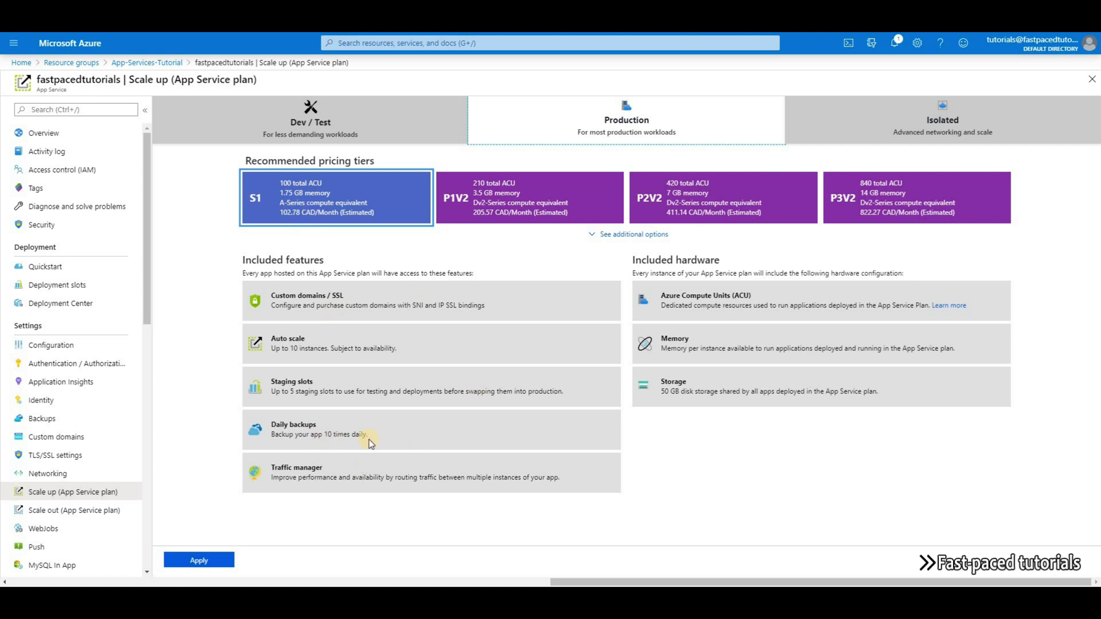
left_click(516, 205)
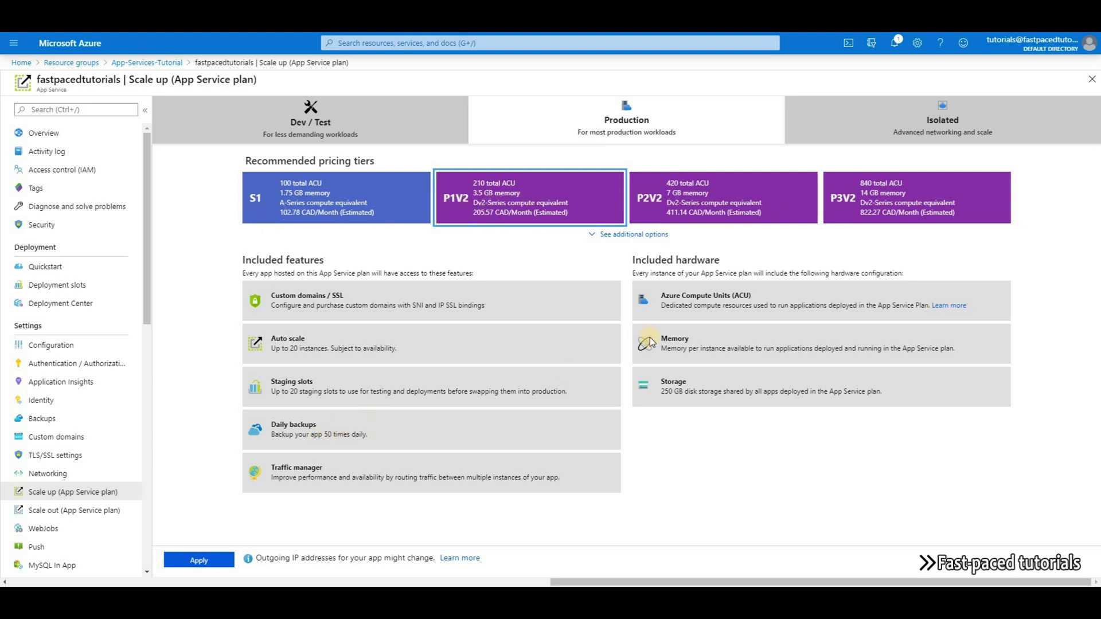
left_click(335, 203)
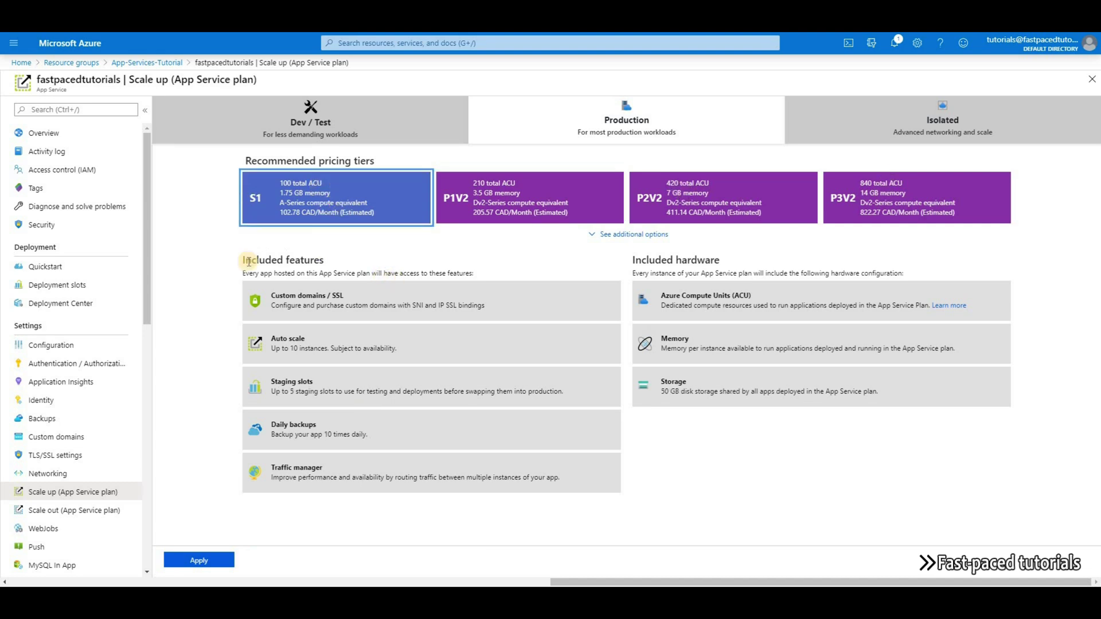
left_click(198, 559)
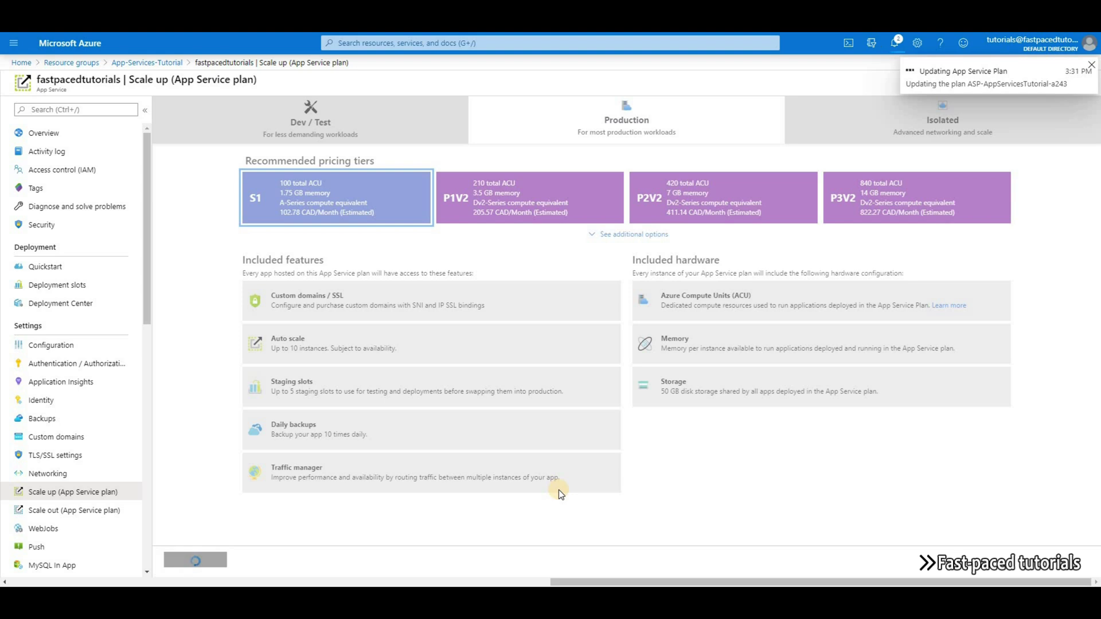
- Open the web app's backup configuration and start a new storage account for the backup storage
left_click(42, 418)
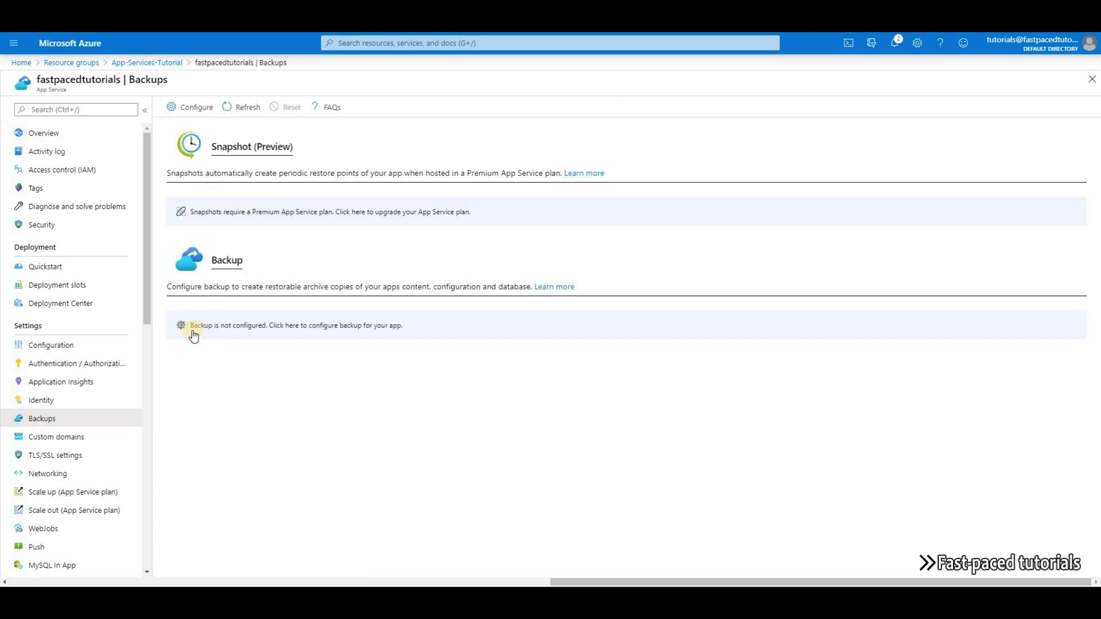
left_click(386, 326)
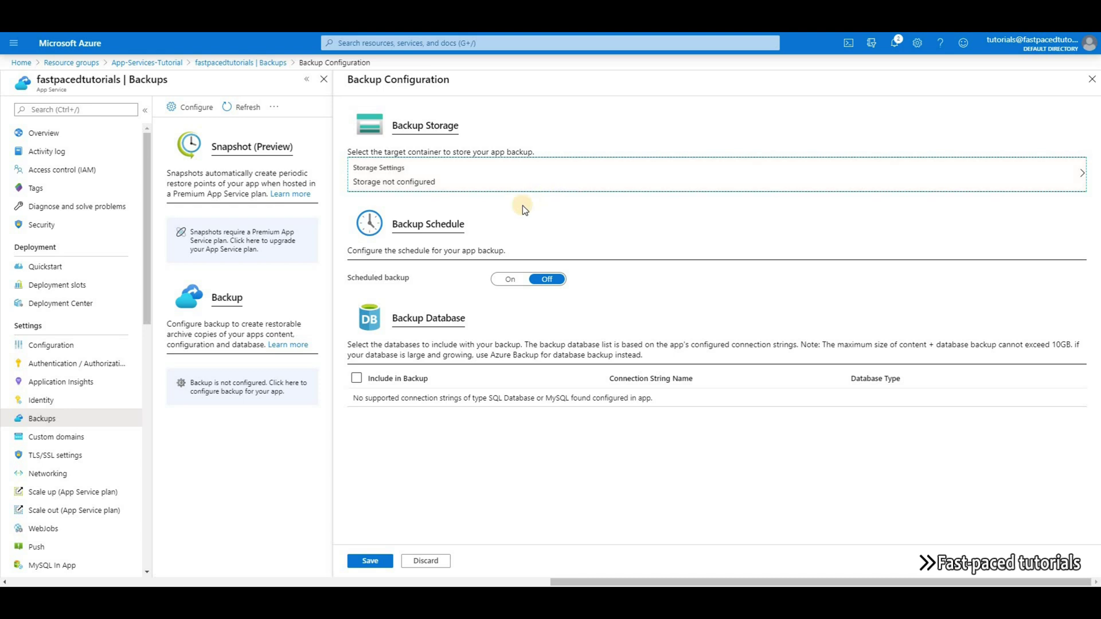
left_click(466, 190)
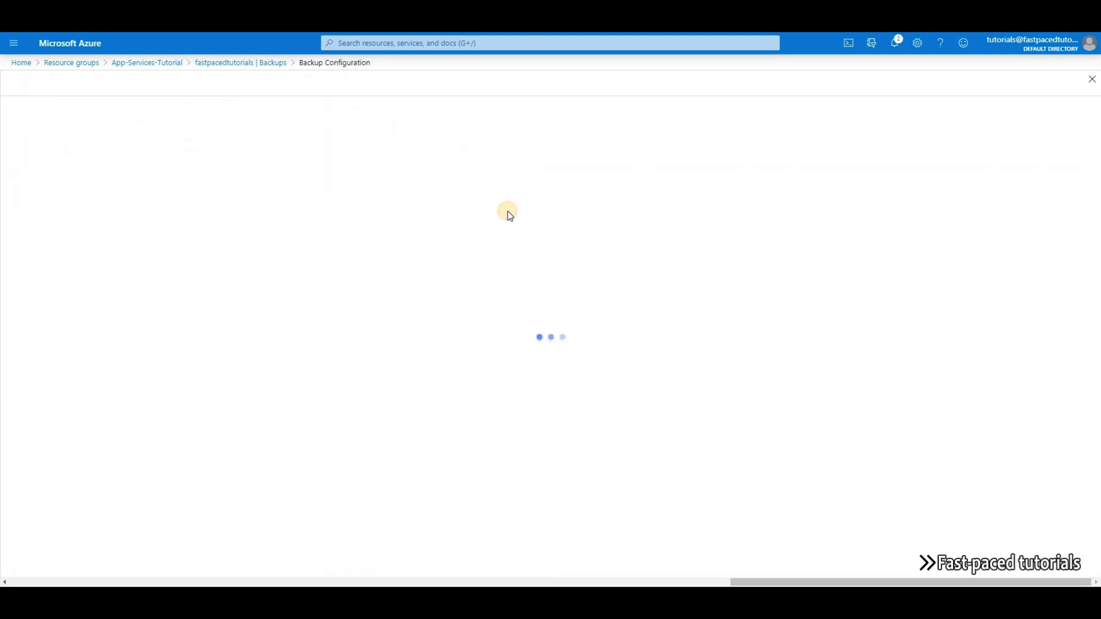
left_click(43, 109)
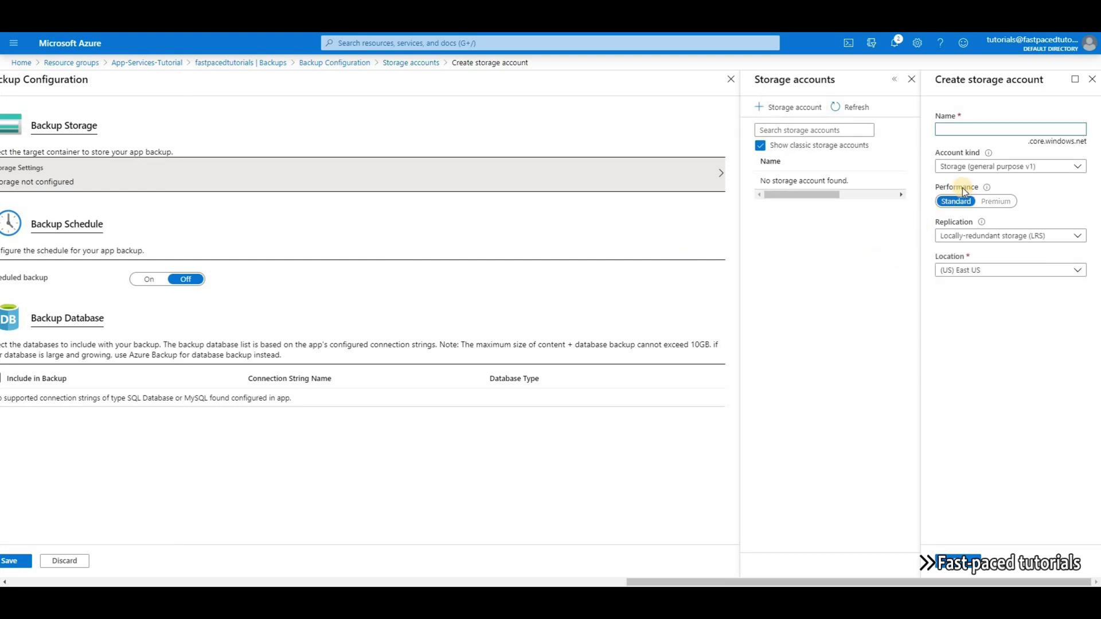
- Fill in the storage account with name fastpacedtutorials-backup, kind StorageV2 (general purpose v2) and location (Canada) Canada Central
type("fastpacedtutorials-backup")
left_click(1028, 167)
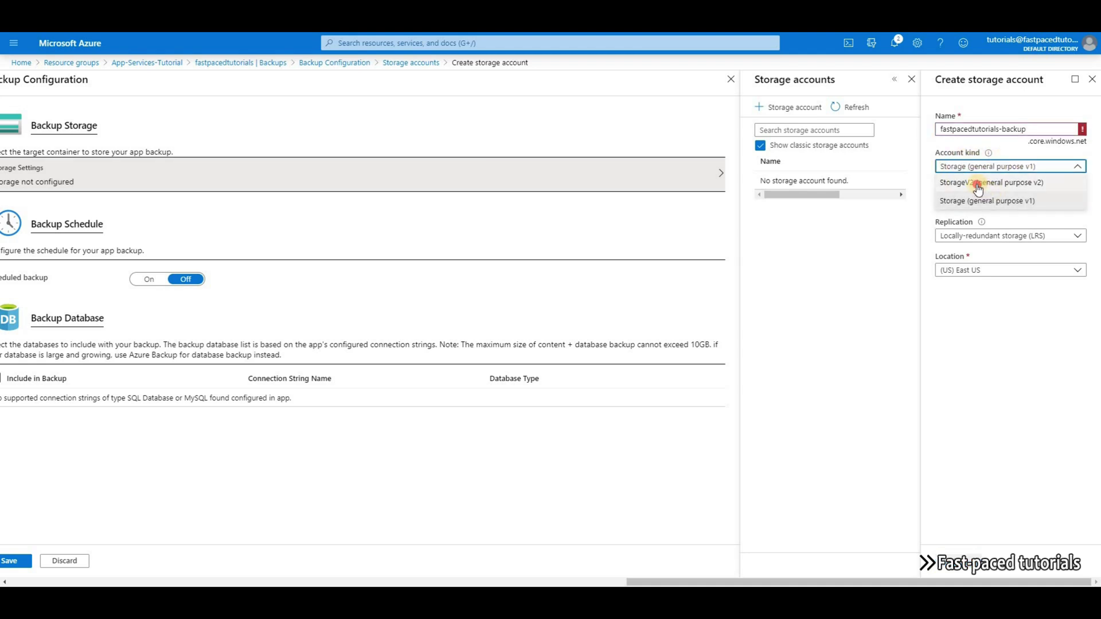
left_click(977, 182)
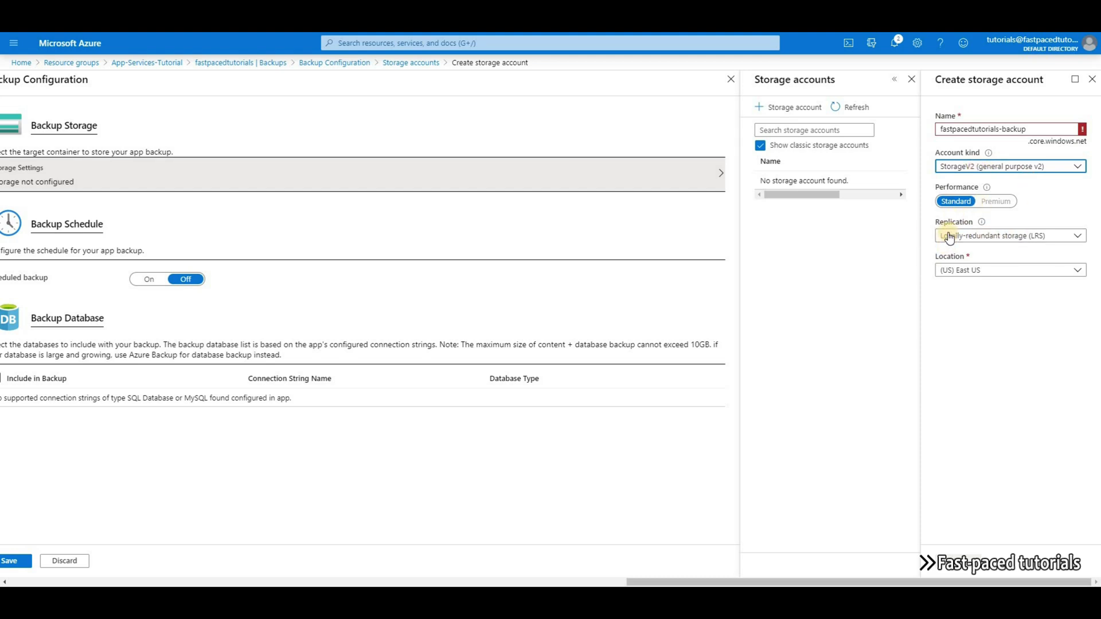
left_click(1036, 276)
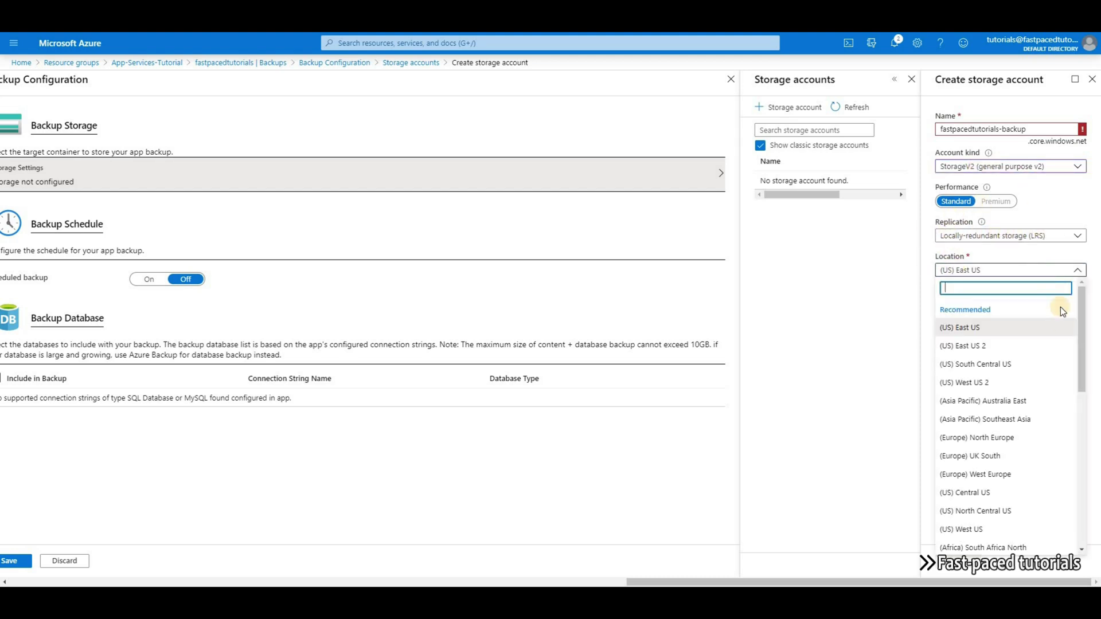
left_click_drag(1080, 353, 1080, 411)
left_click(1025, 493)
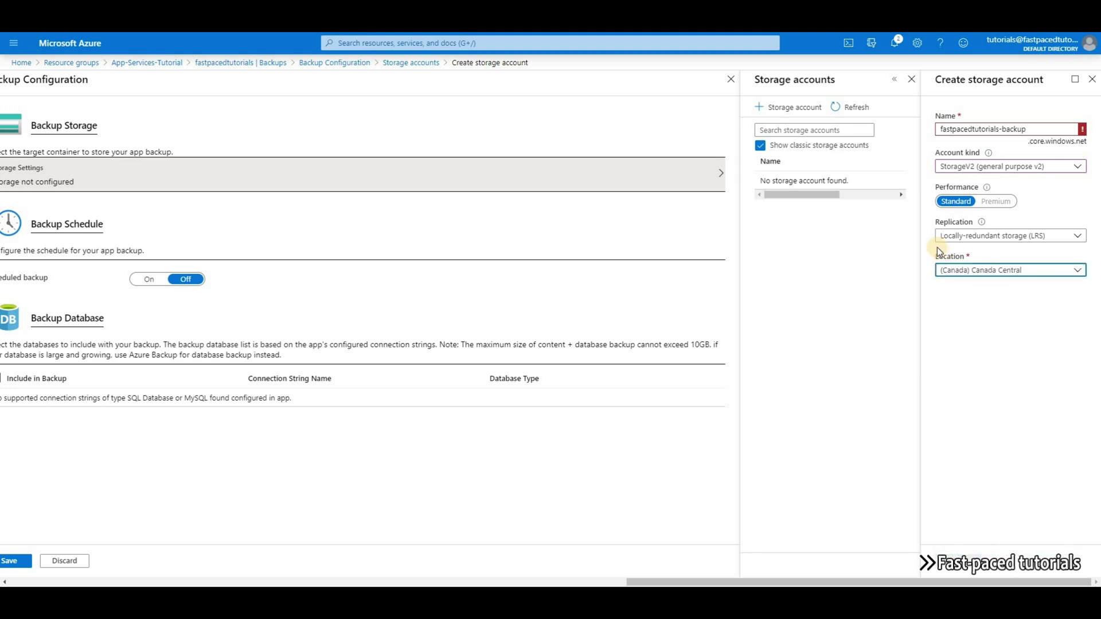
- Correct the storage account name to fastpacedtutorialsbackup and create the account
left_click(1046, 124)
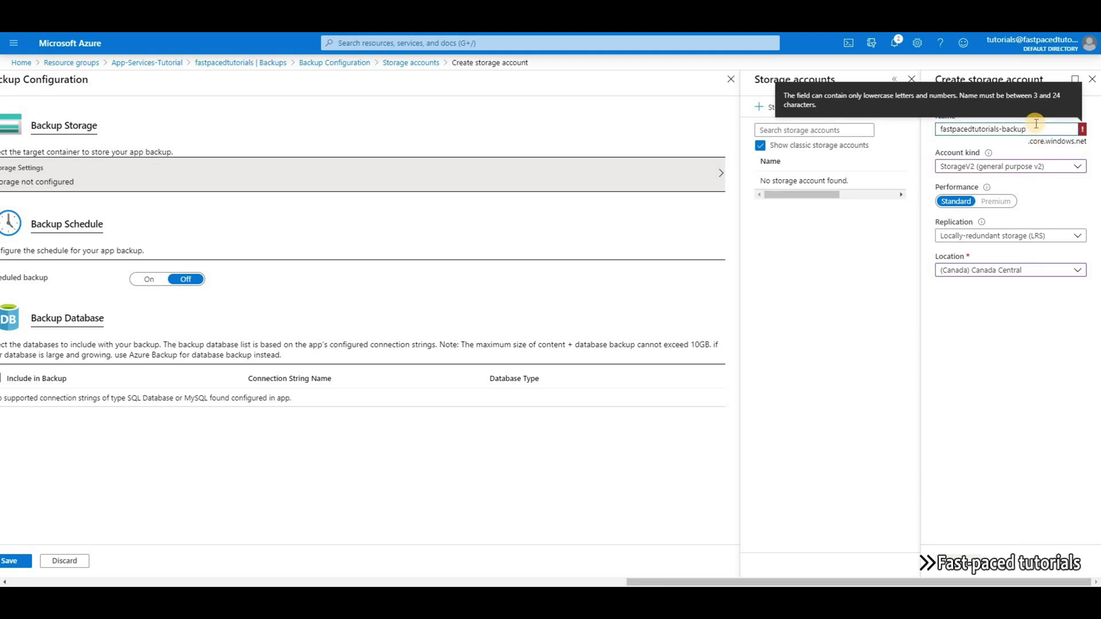
left_click(1004, 130)
key("BackSpace")
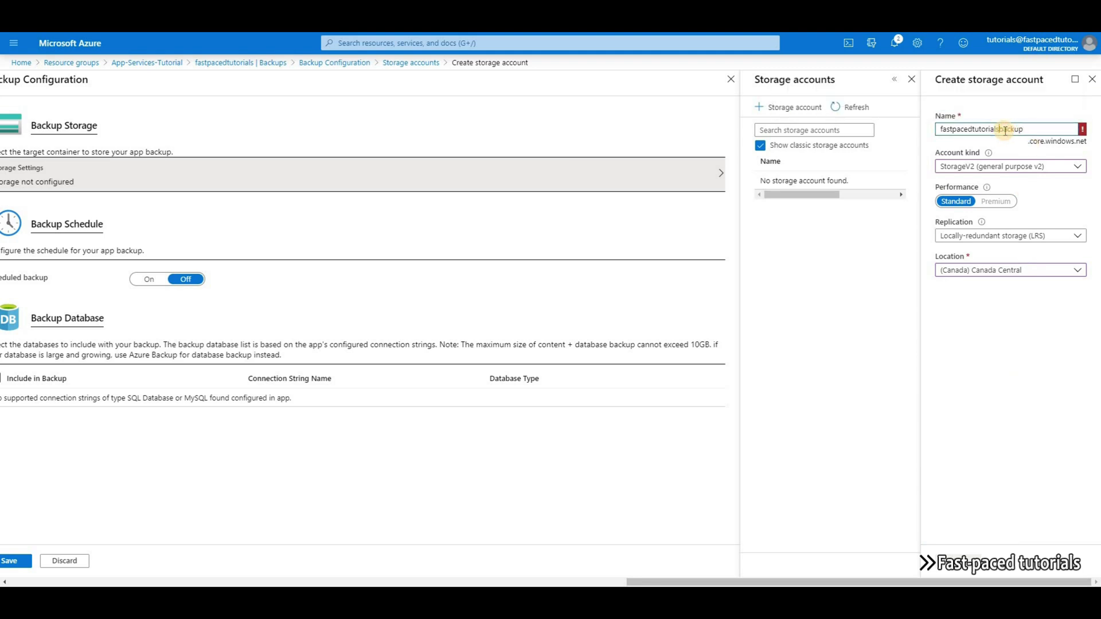
left_click(1030, 343)
left_click(956, 564)
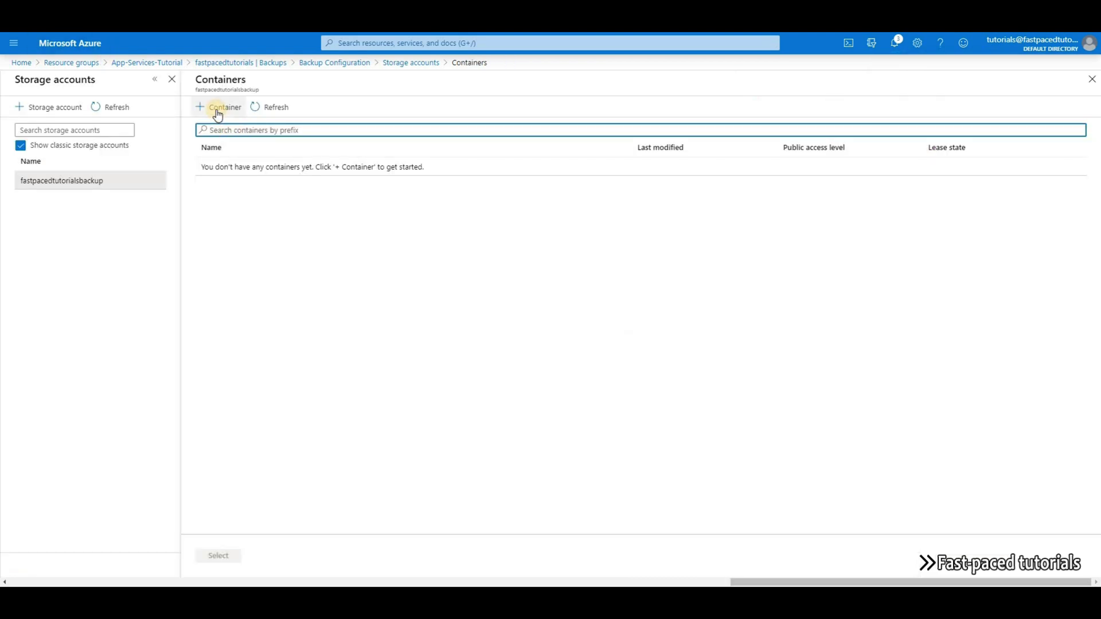
- Create a container named appservicebackup with Private (no anonymous access) and select it as the backup target
left_click(220, 107)
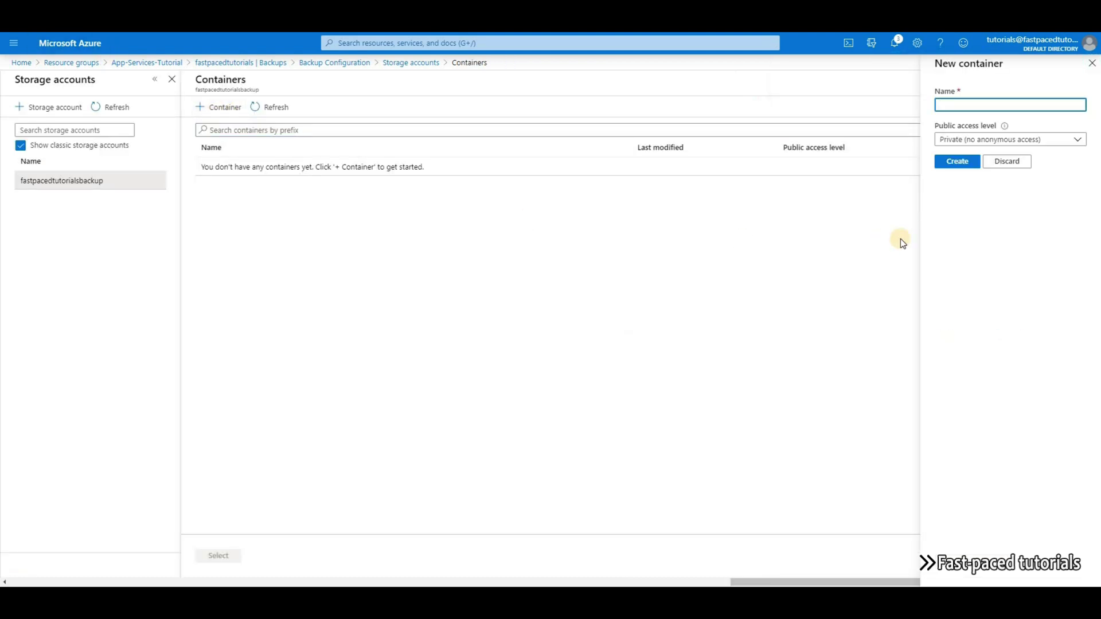
type("appservicebackup")
left_click(1074, 139)
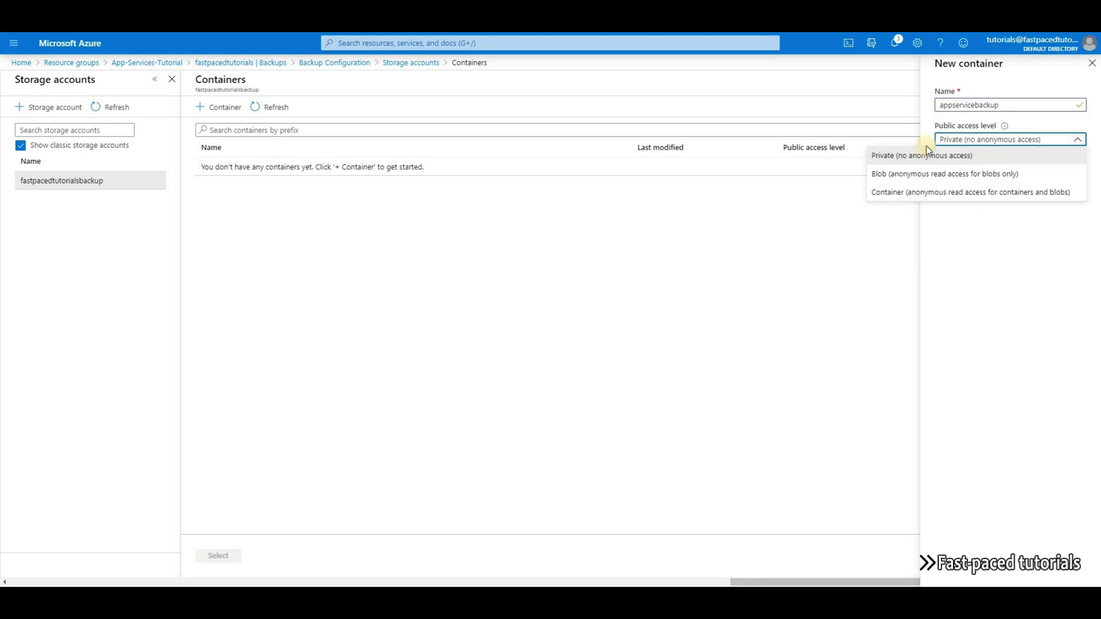
left_click(968, 160)
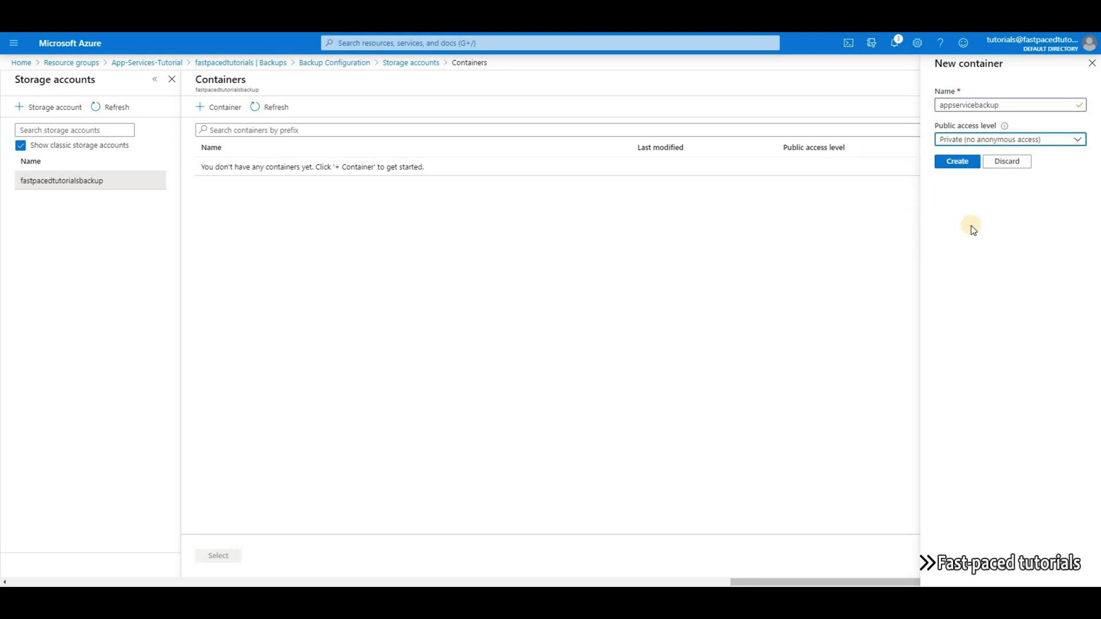
left_click(969, 161)
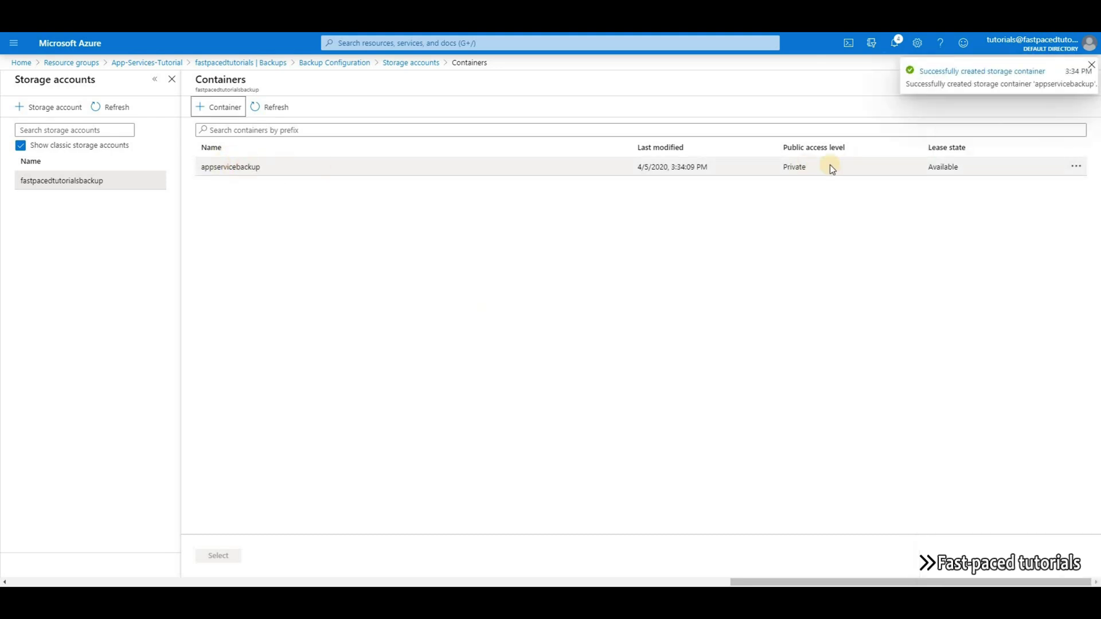
left_click(226, 167)
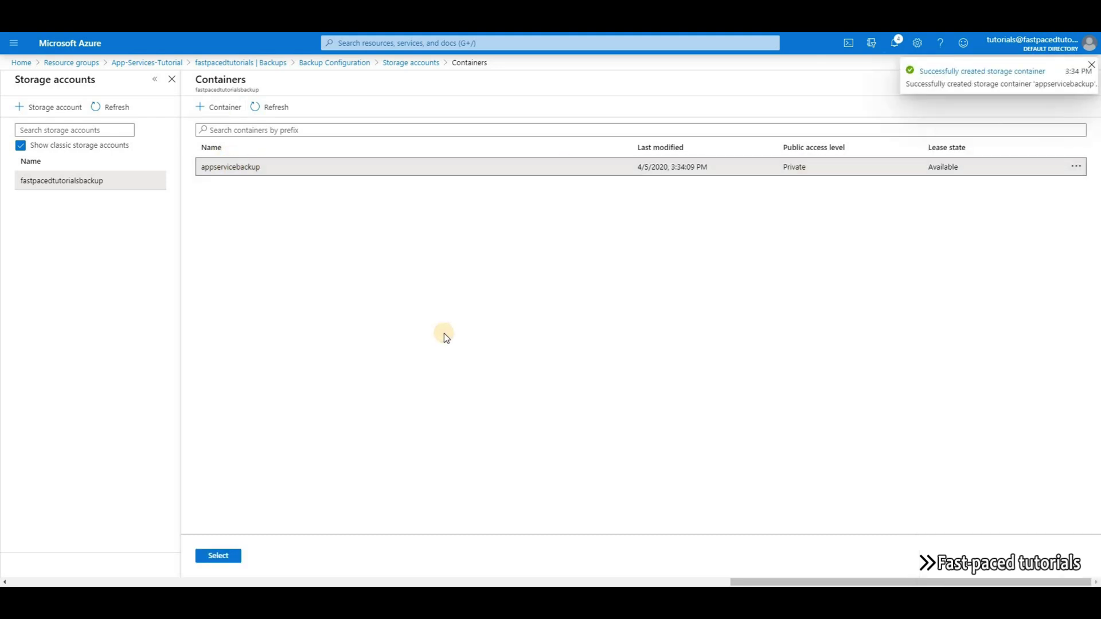
left_click(217, 557)
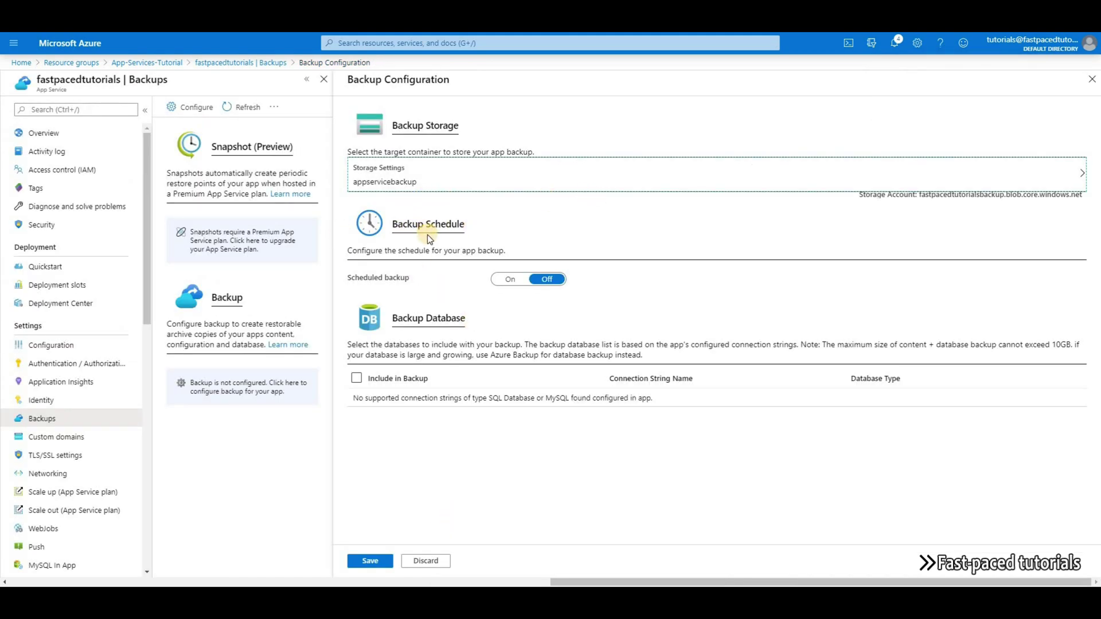
- Turn on scheduled backup with an interval of 6 hours and save the backup configuration
left_click(508, 279)
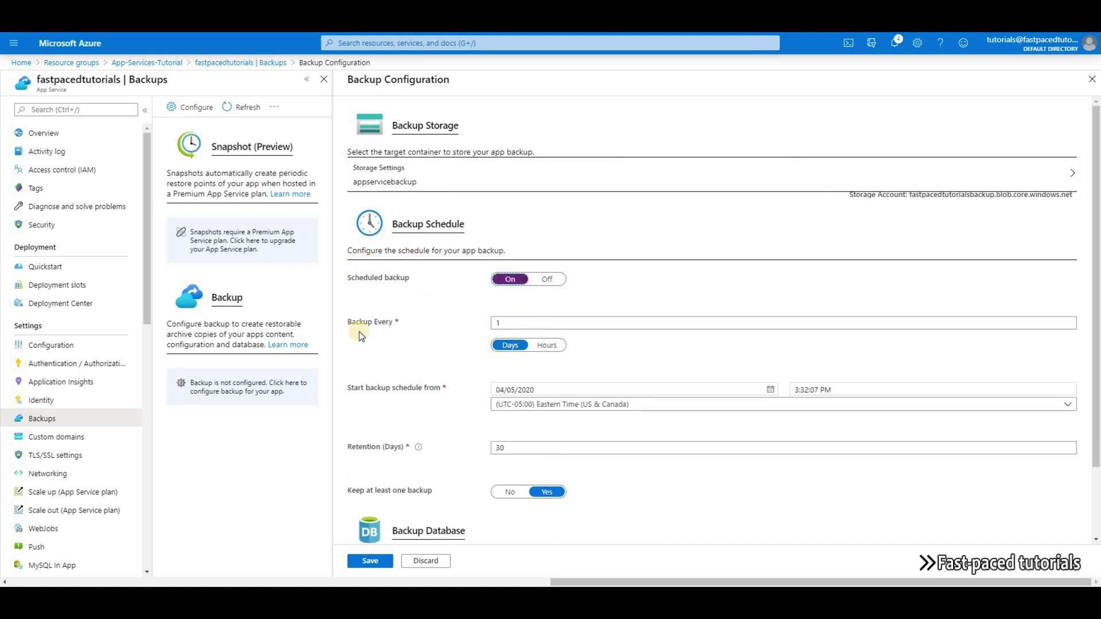
left_click(463, 326)
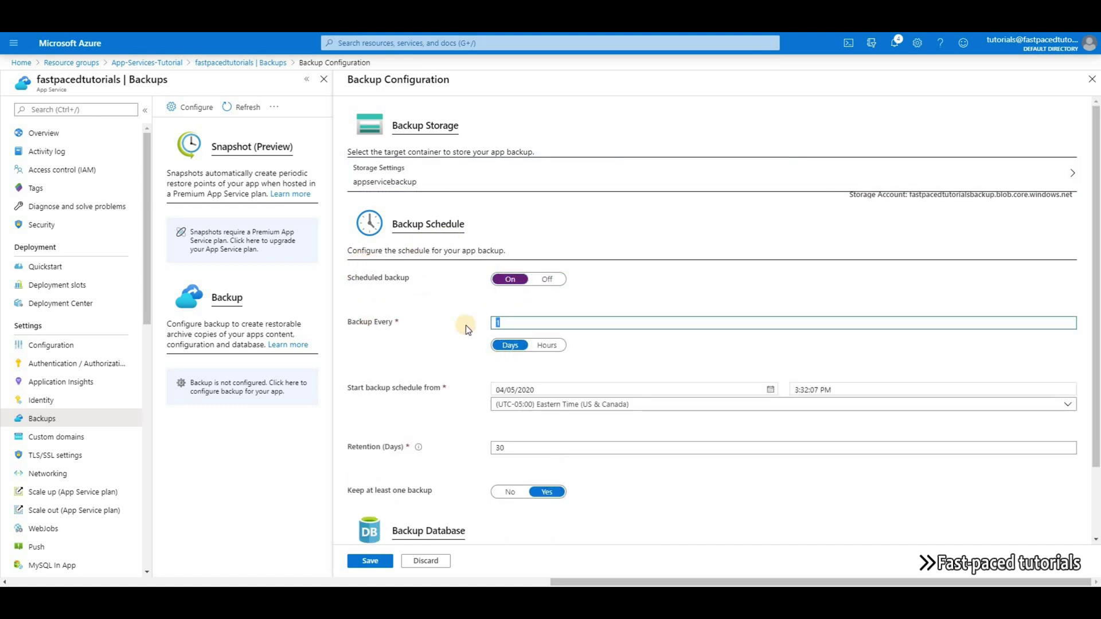
left_click(563, 339)
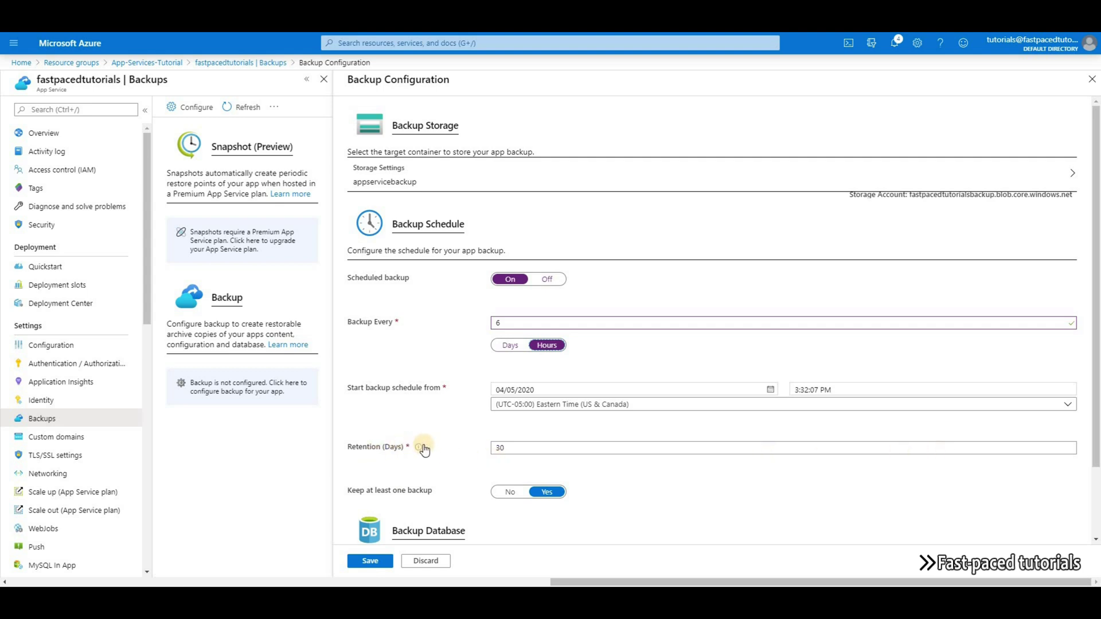
mouse_move(419, 451)
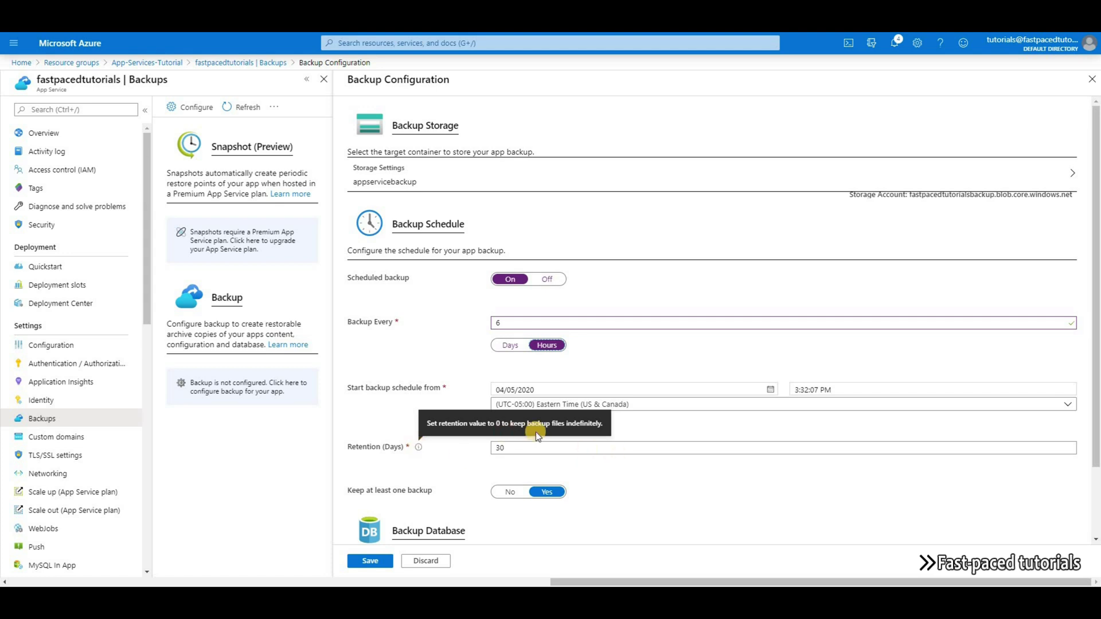
scroll(647, 466, "down", 1)
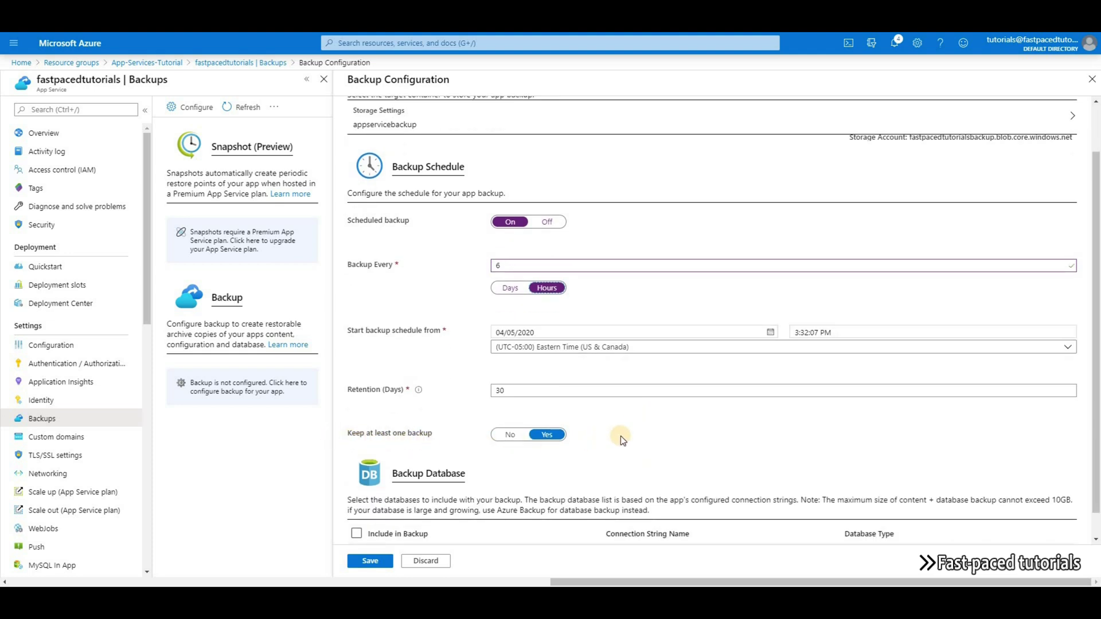
scroll(625, 436, "down", 1)
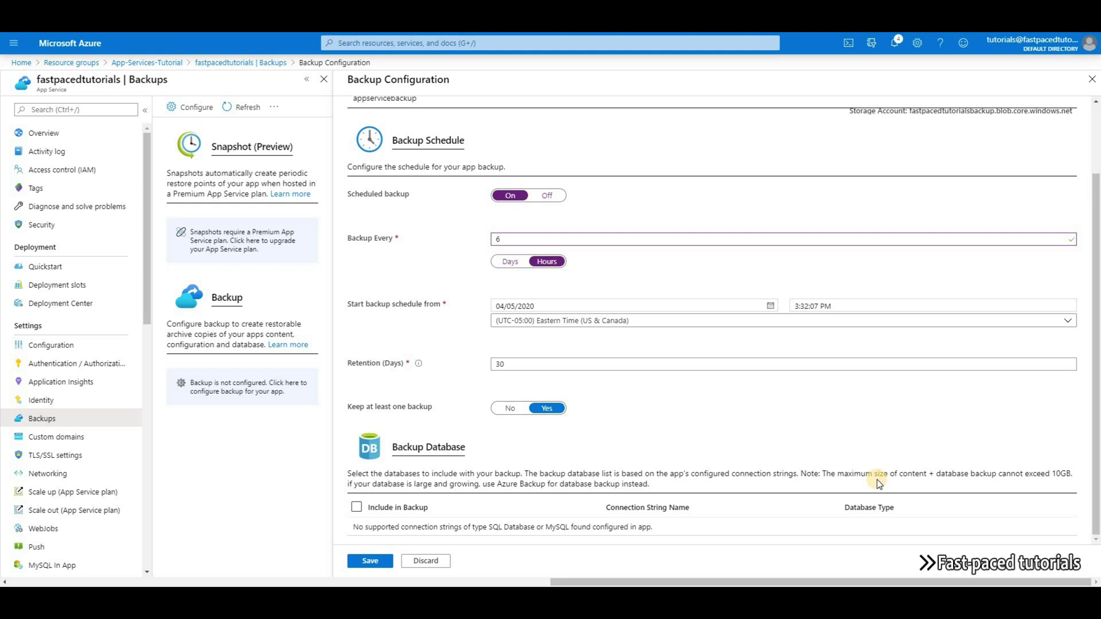
left_click(370, 560)
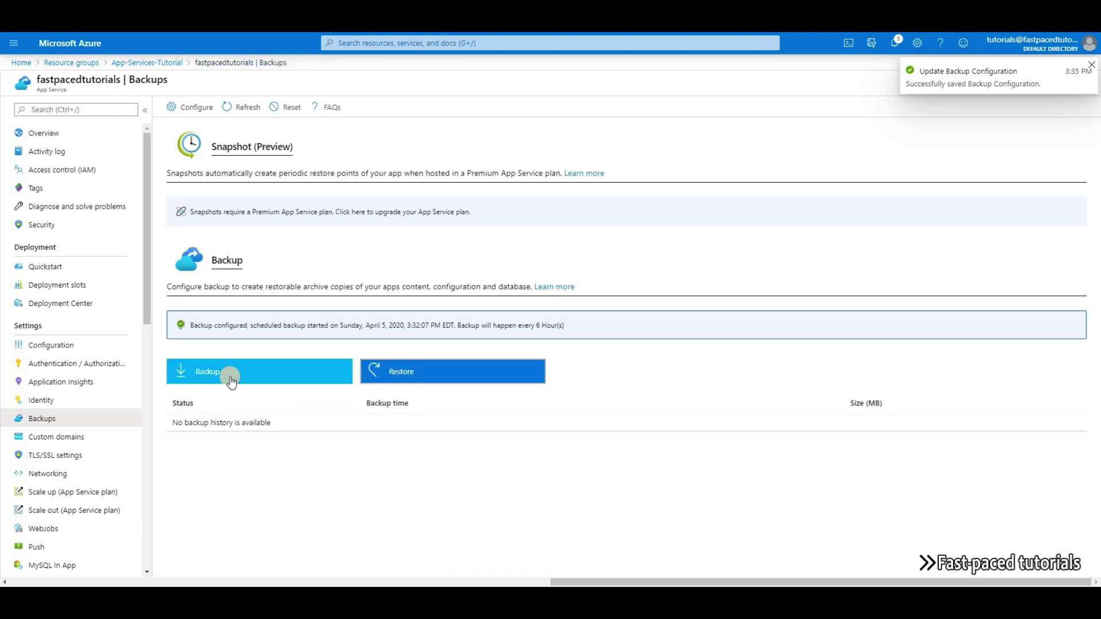
- Run a manual backup of the web app
left_click(195, 377)
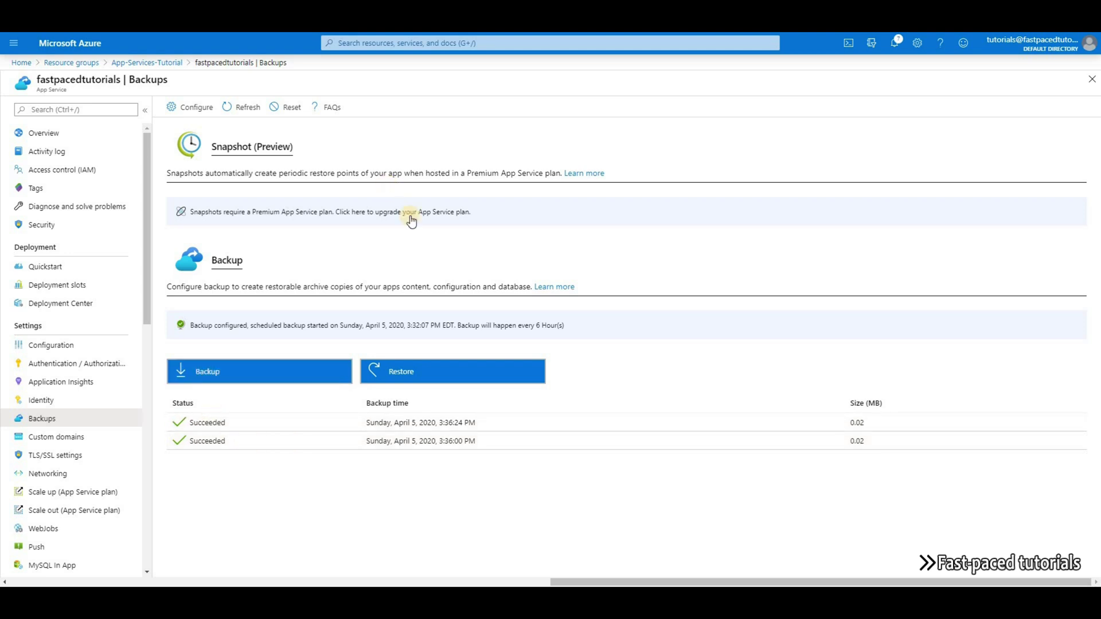
- Open the backup restore settings and review the App backup, Storage and Snapshot (Preview) restore sources
left_click(463, 380)
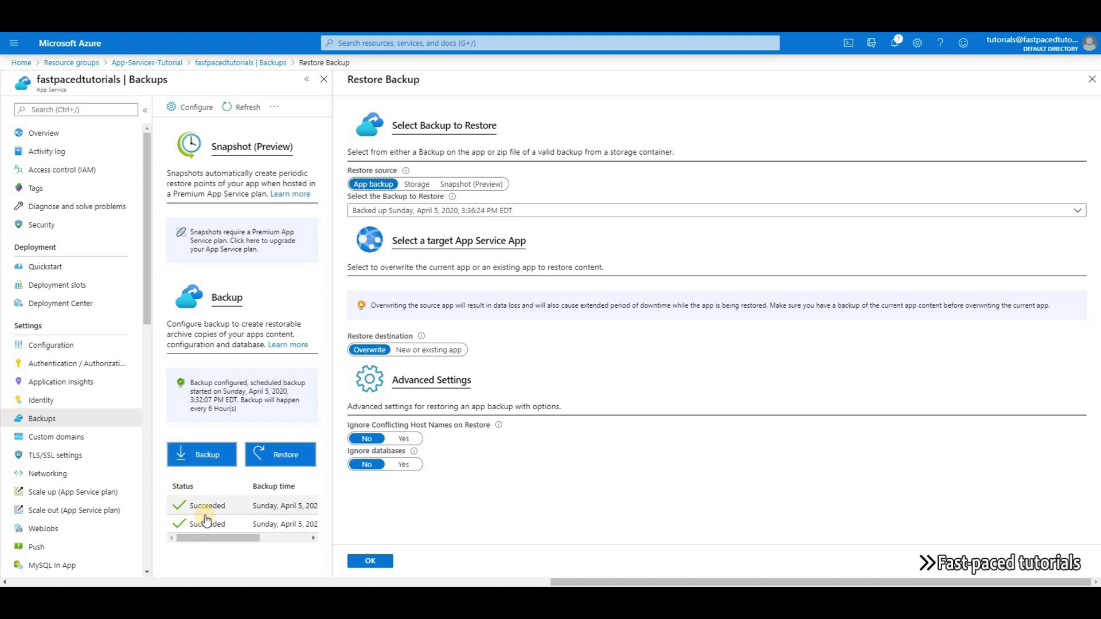
left_click(434, 210)
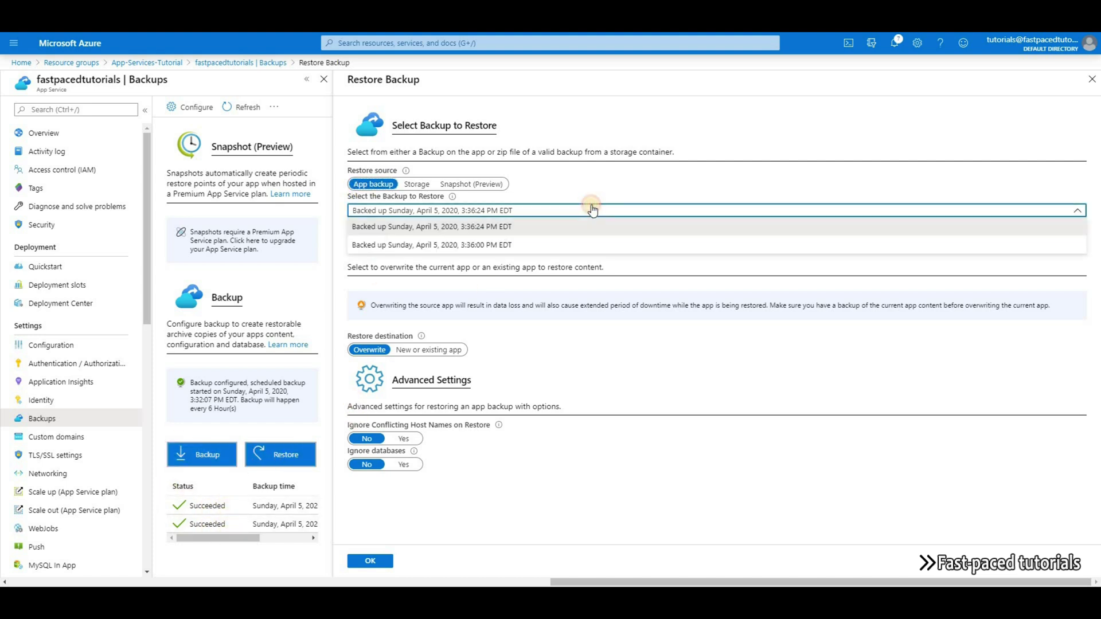
left_click(506, 227)
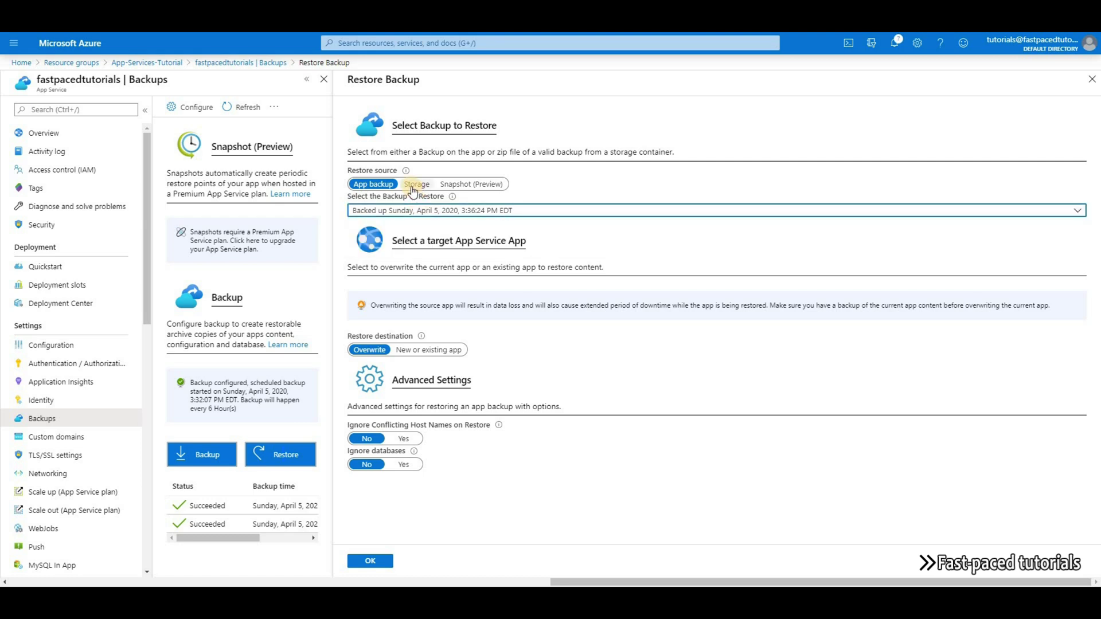
left_click(417, 185)
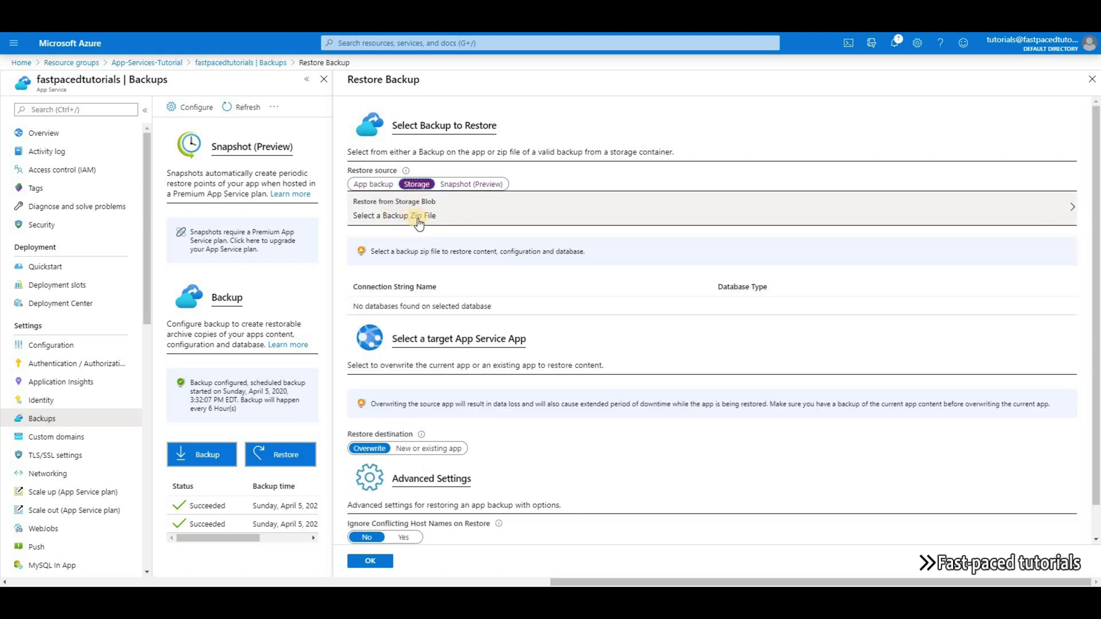
left_click(450, 184)
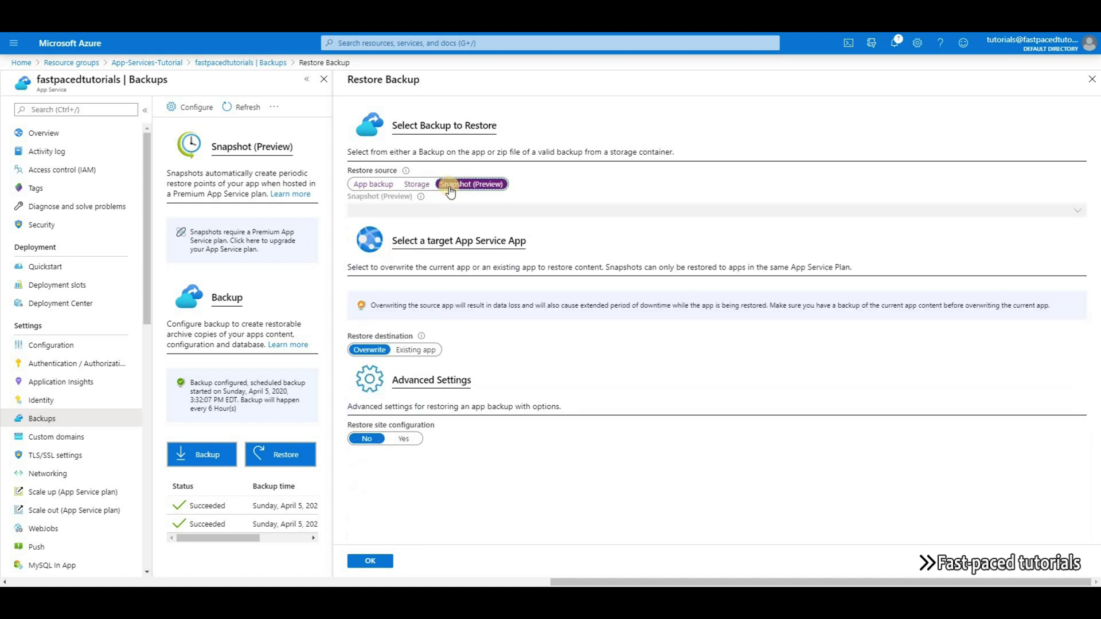
left_click(373, 184)
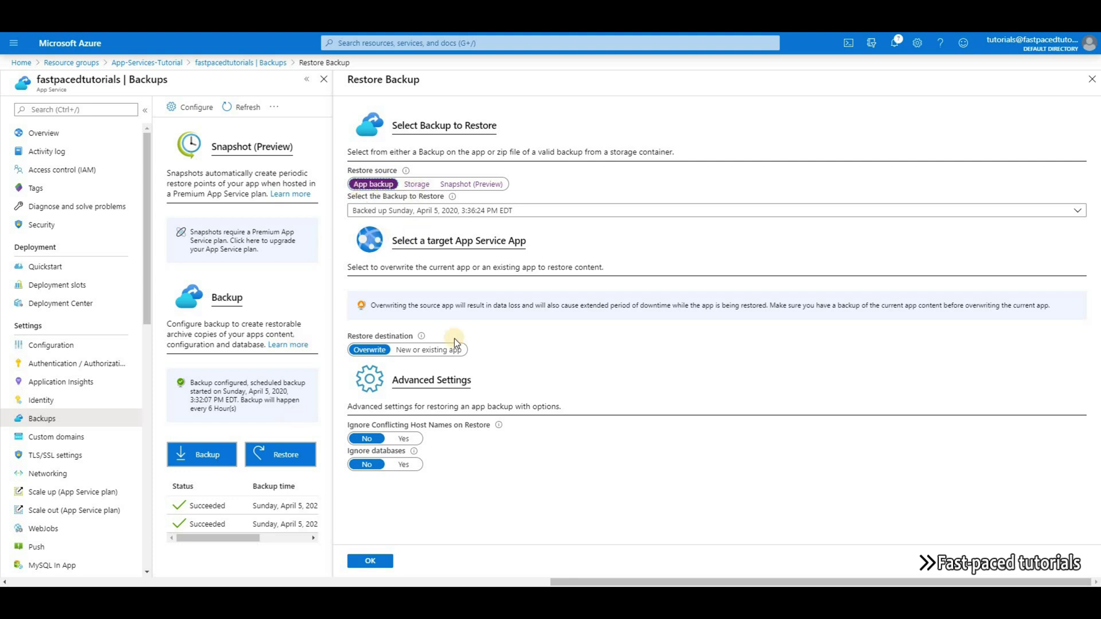
- Restore the web app from the April 5, 2020, 3:36:24 PM backup with Overwrite as destination, and close the restore page
left_click(550, 211)
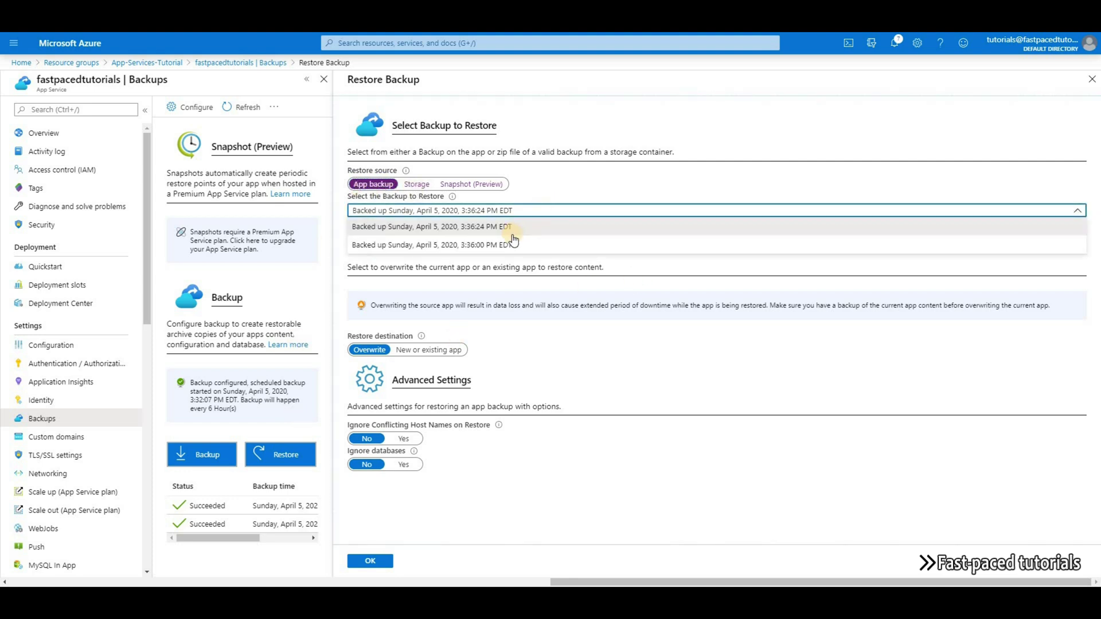
left_click(483, 228)
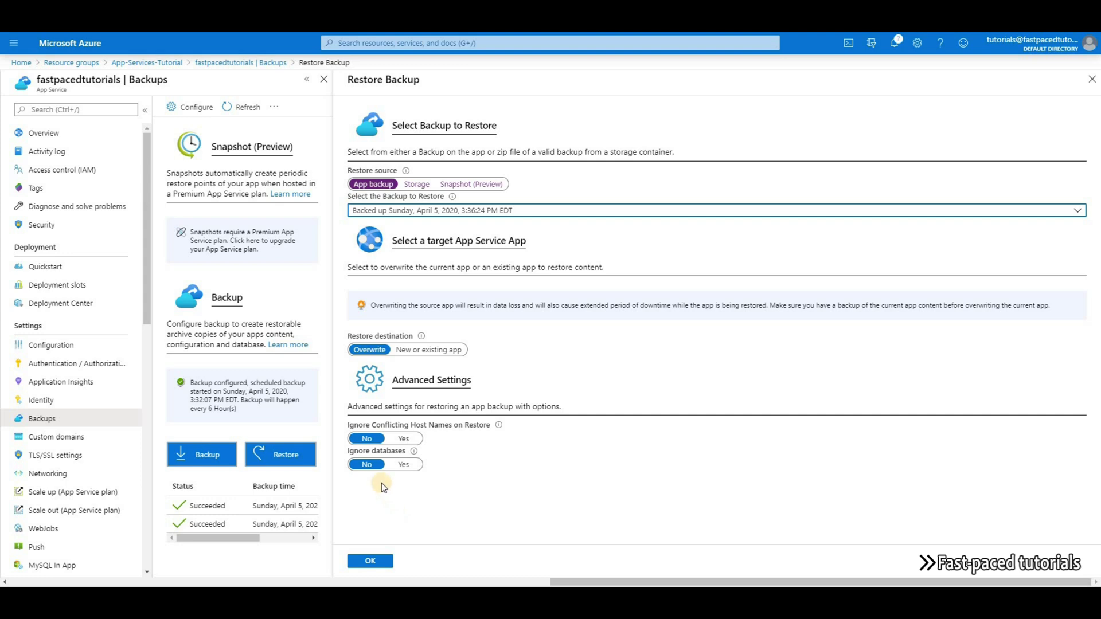
left_click(370, 562)
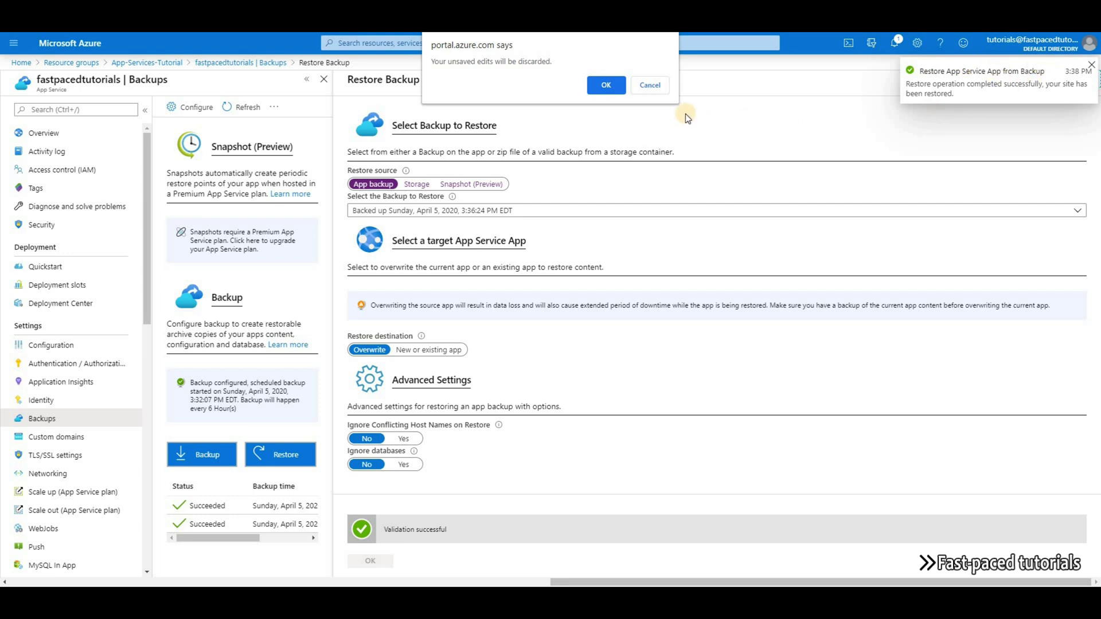
left_click(600, 85)
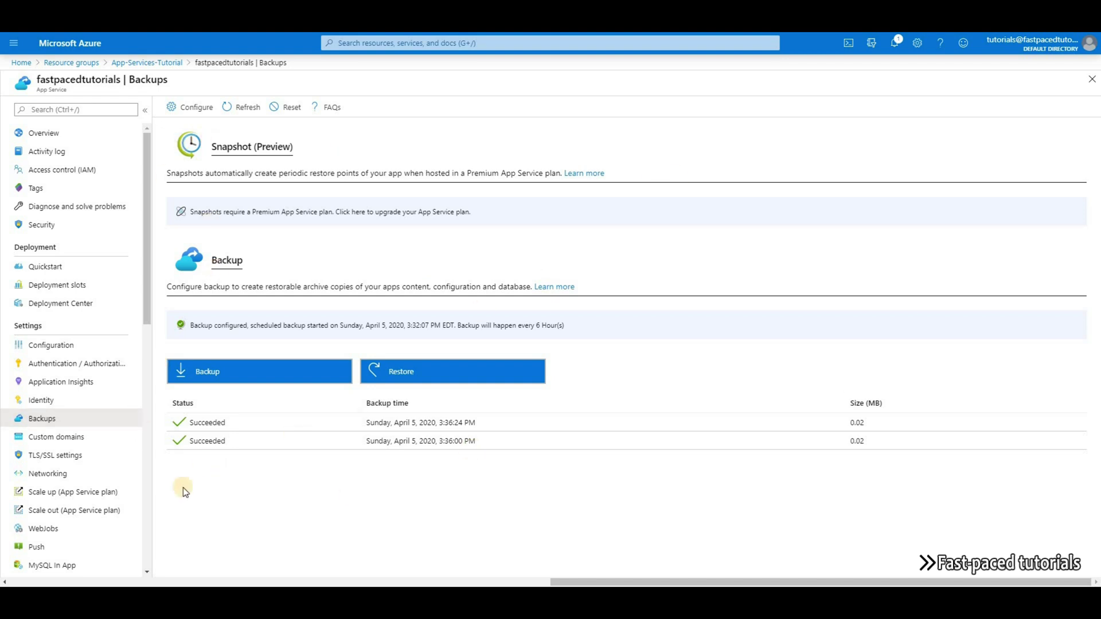
- Scale up the App Service plan to the P1V2 production pricing tier
left_click(70, 487)
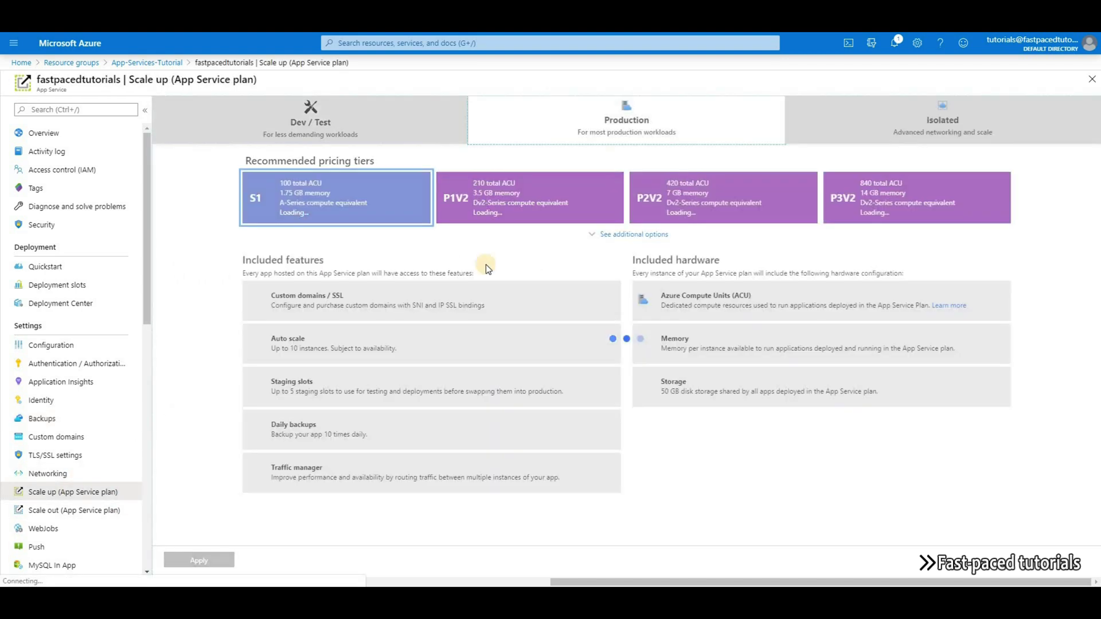
left_click(489, 223)
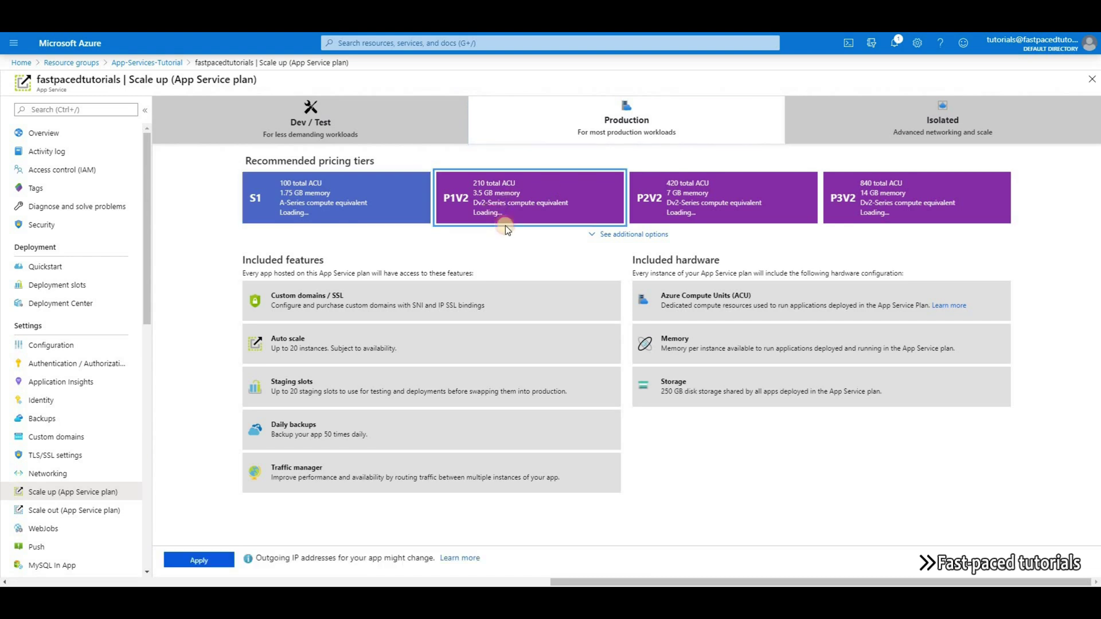
left_click(227, 560)
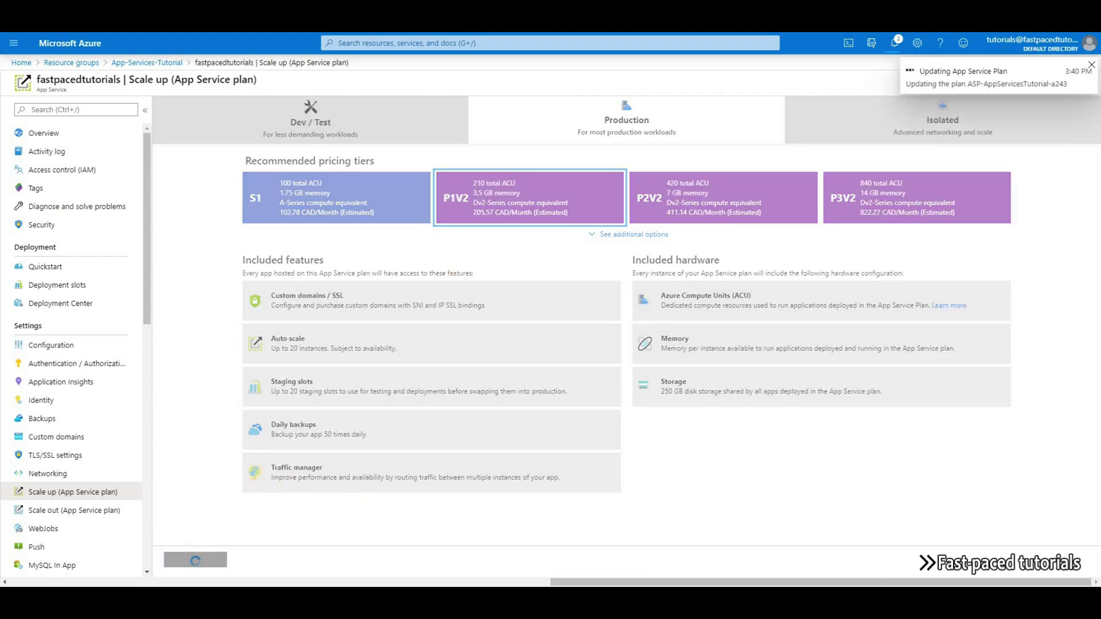
left_click(1091, 66)
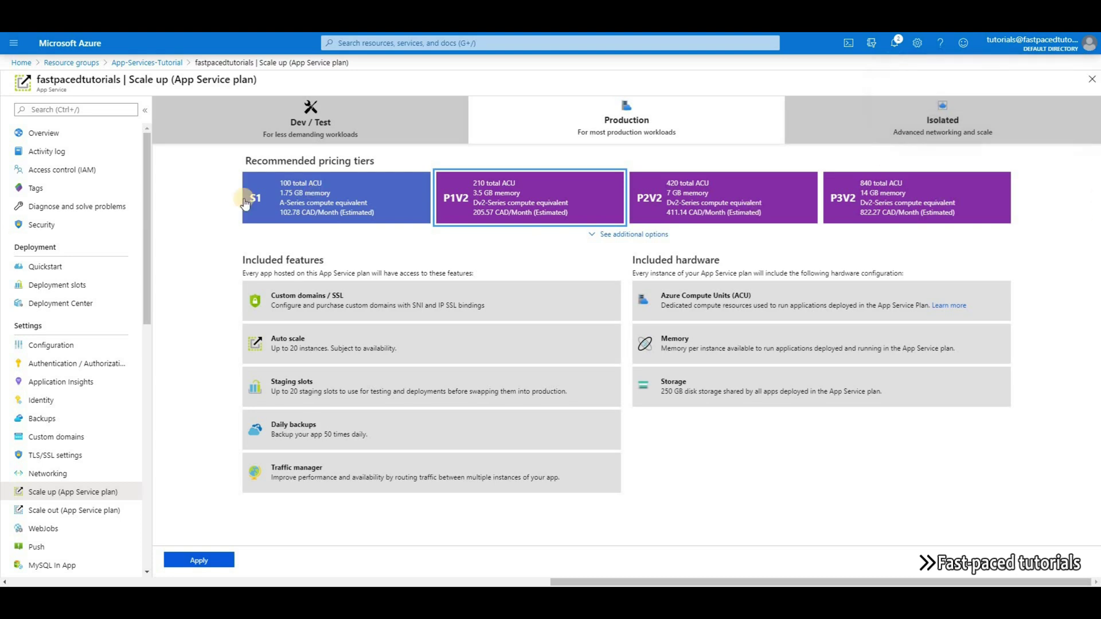
- Examine the snapshots available for restoring the web app from its Backups page, and leave without restoring
left_click(42, 418)
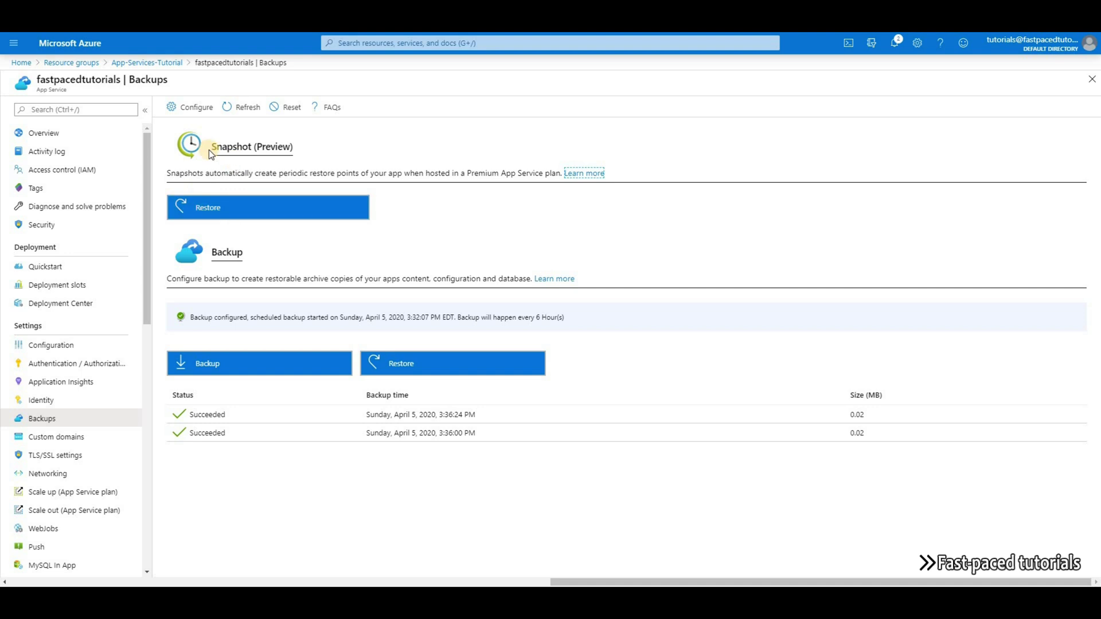
left_click(210, 212)
left_click(638, 210)
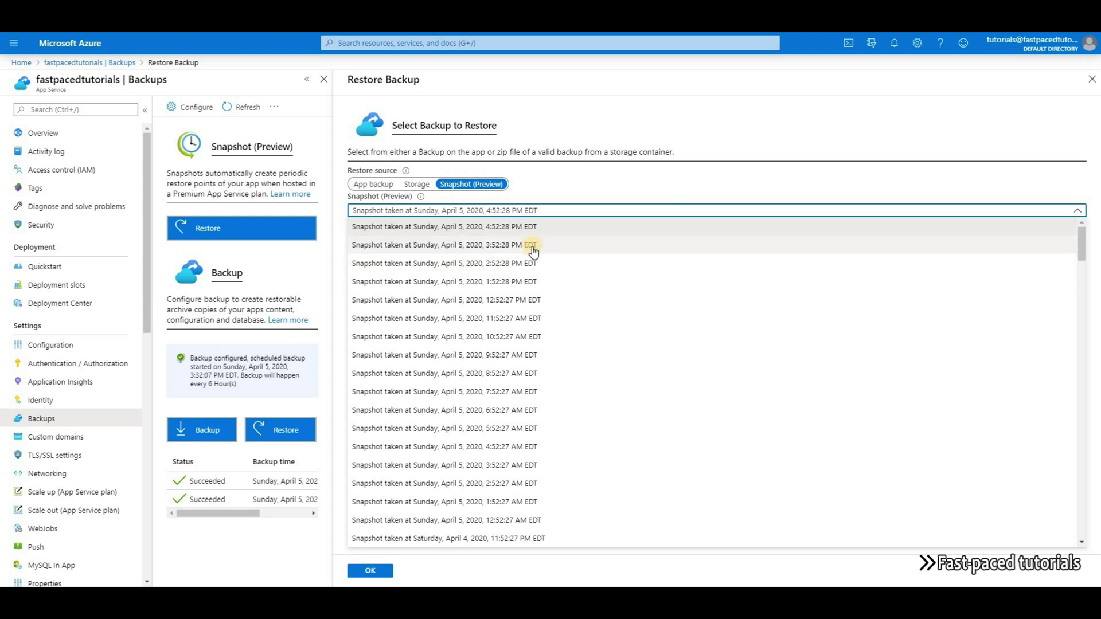
left_click(637, 221)
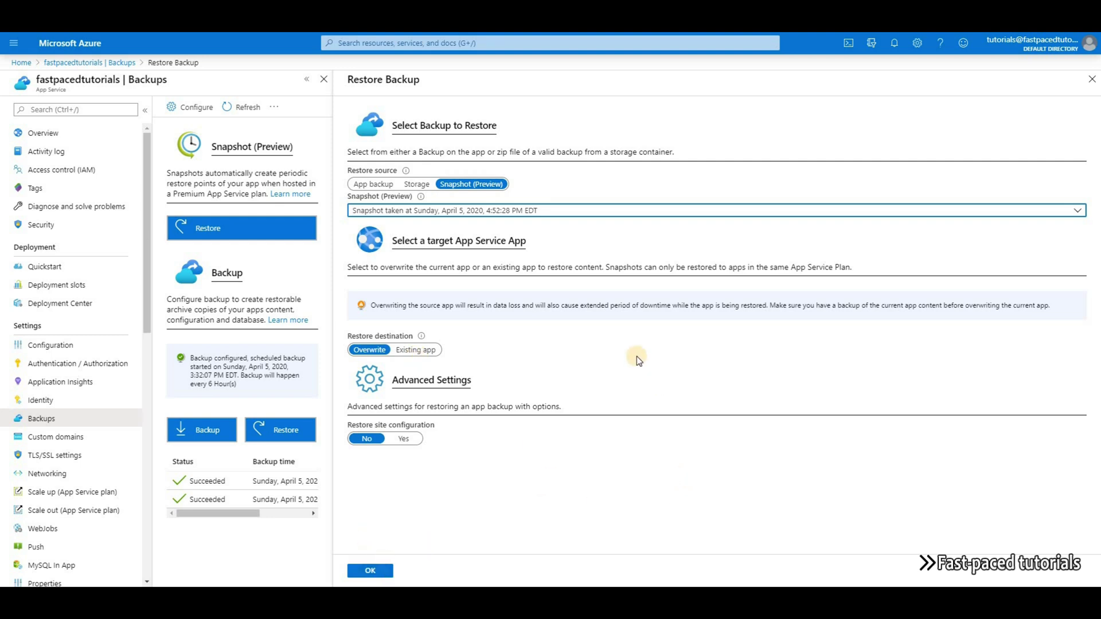
left_click(1091, 79)
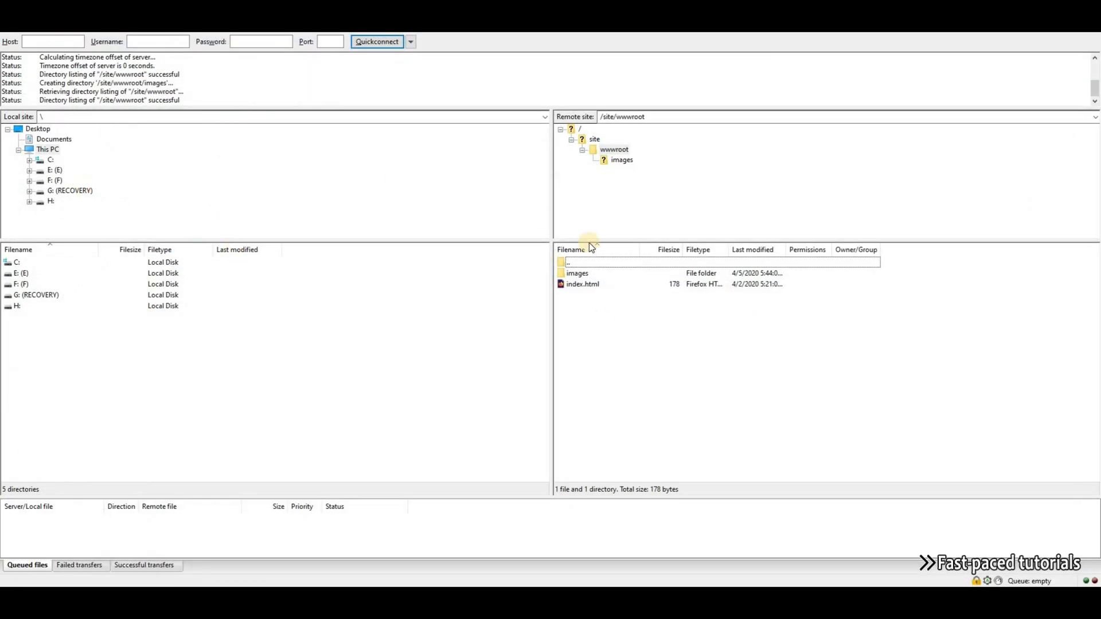
- Switch to the FTP client and inspect index.html and the images folder in the remote /site/wwwroot directory
left_click(573, 285)
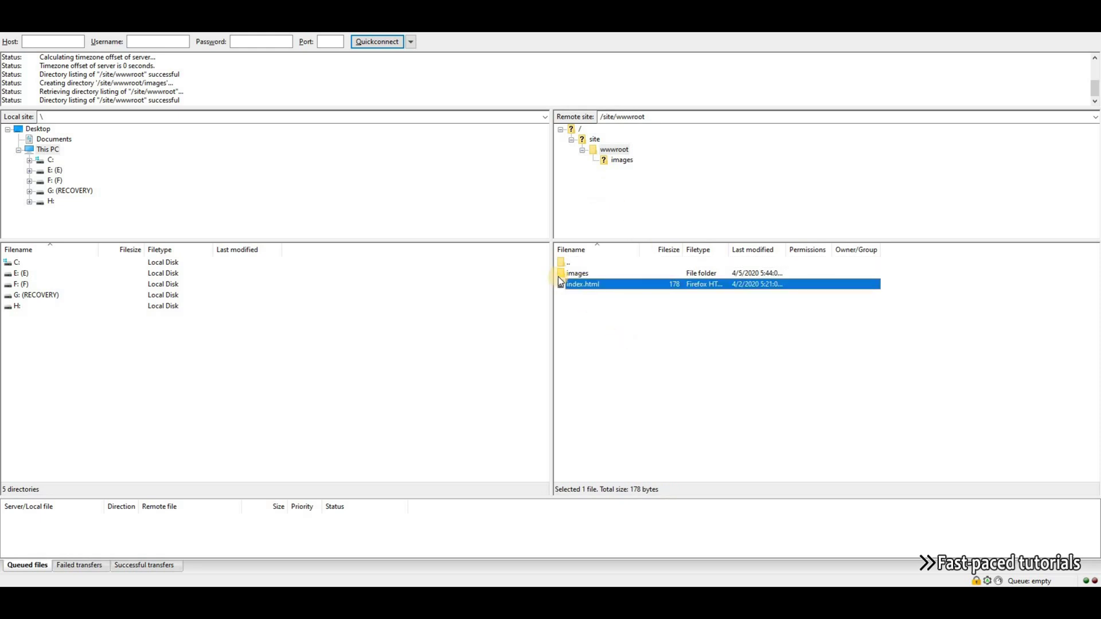
key("Up")
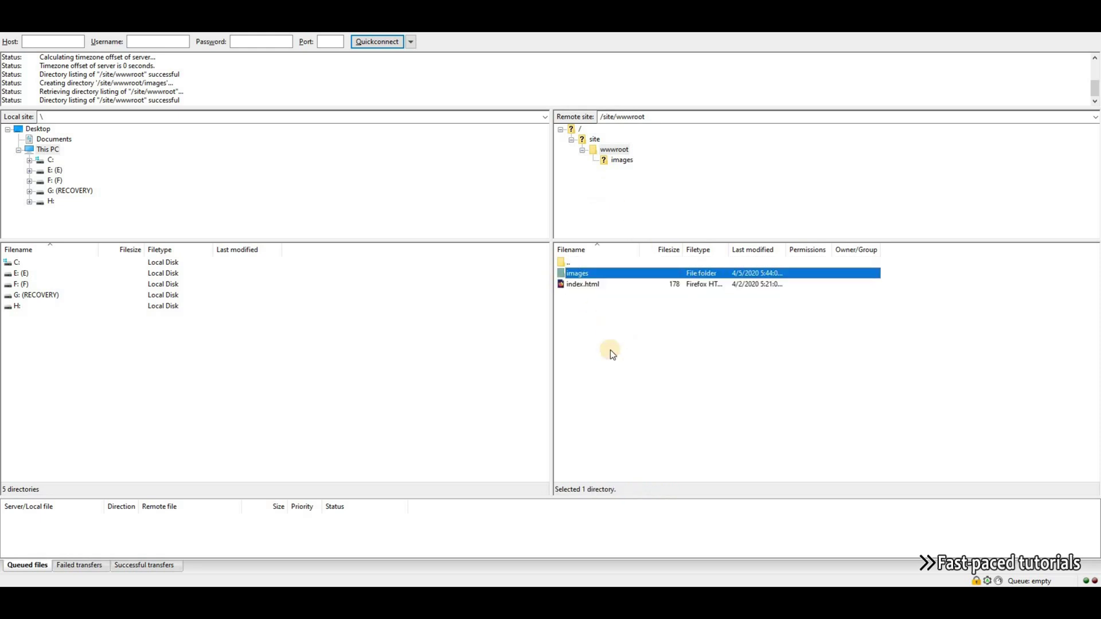
key("alt+Tab")
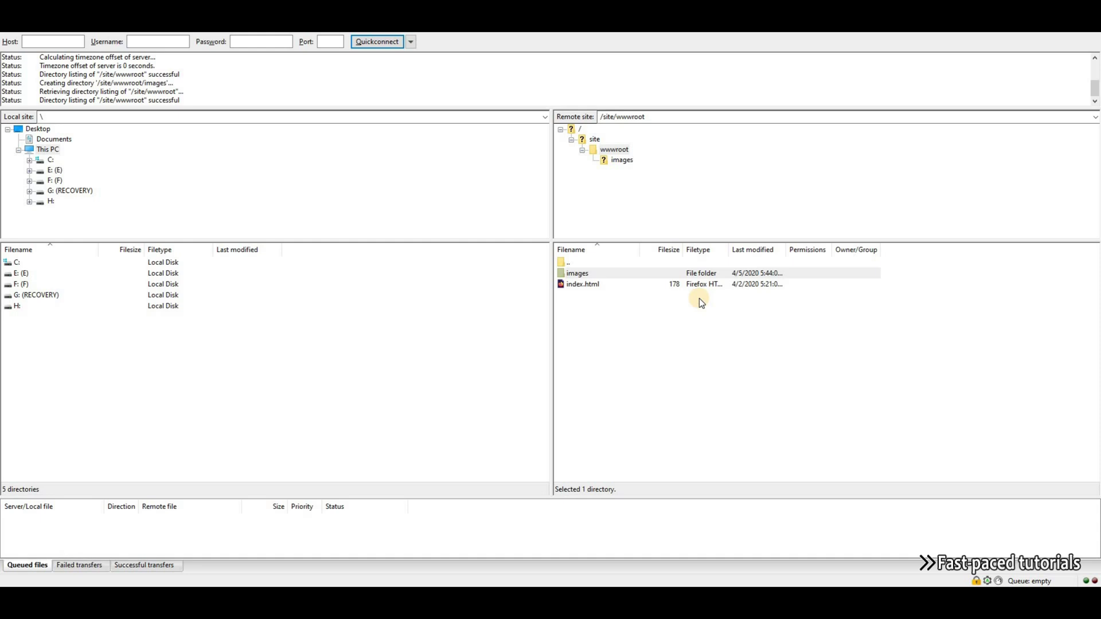
right_click(634, 336)
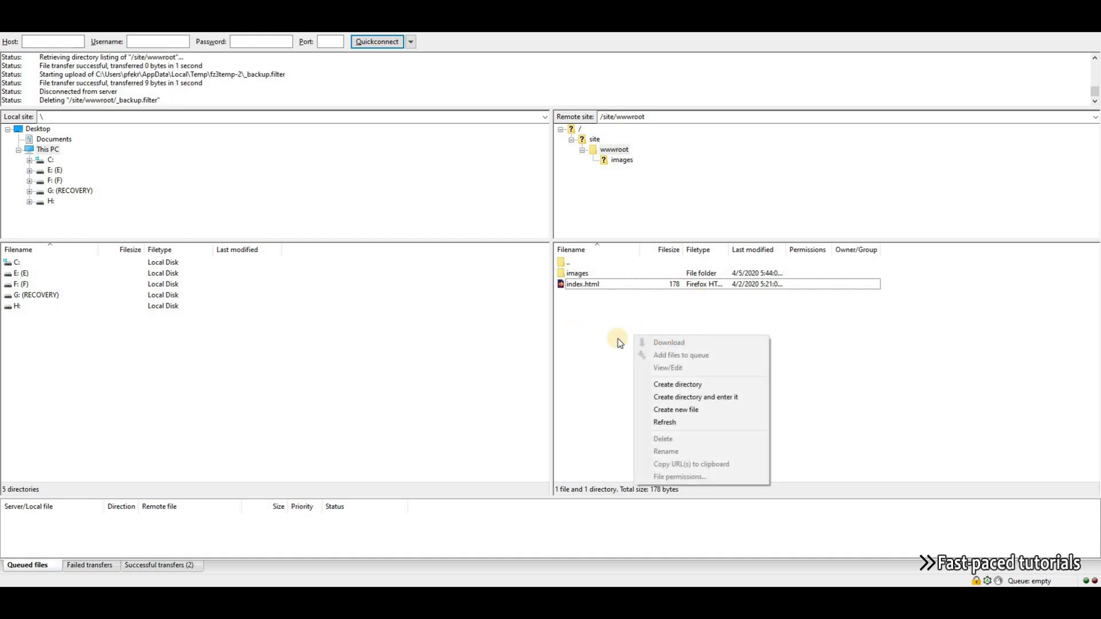
left_click(700, 398)
left_click(877, 388)
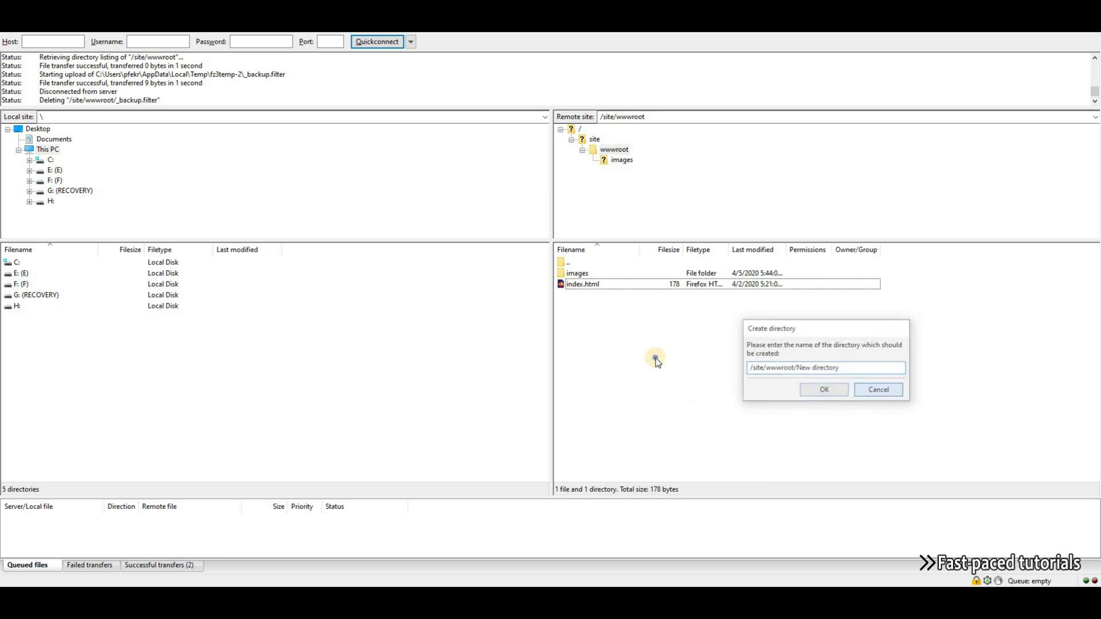
- Create an empty file named _backup.filter in the remote /site/wwwroot directory
right_click(655, 357)
left_click(727, 432)
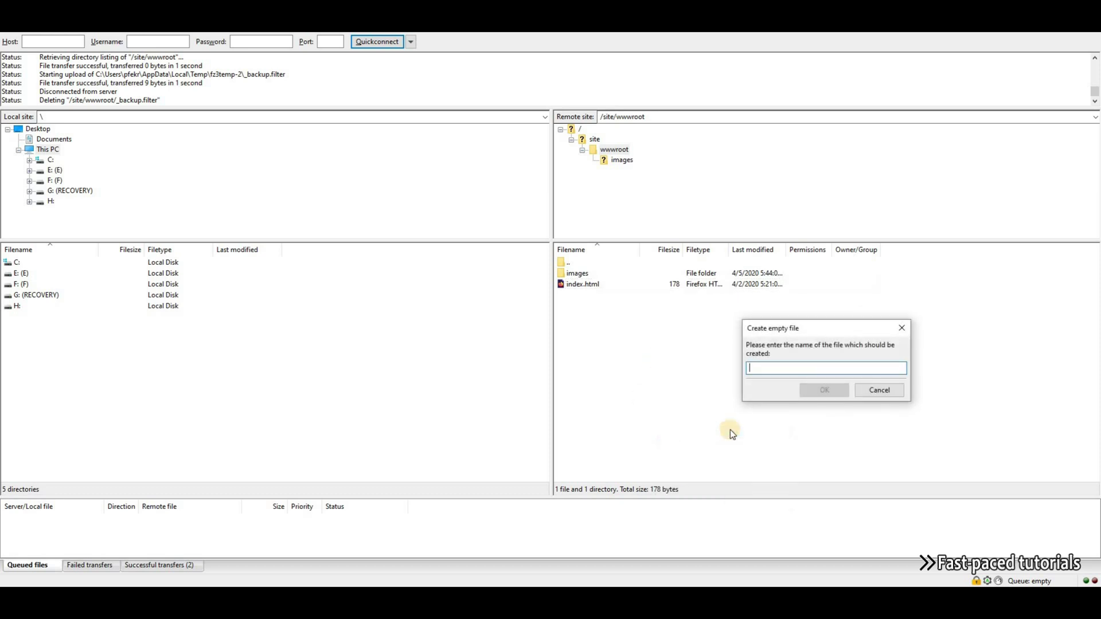
type("_bac")
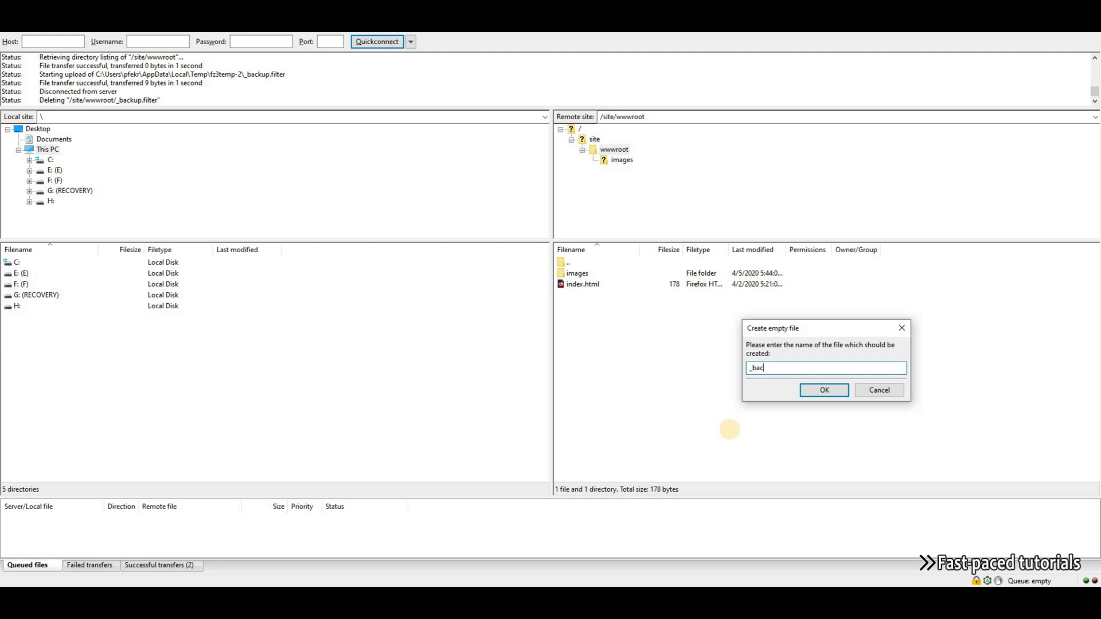
type("kup.filter")
key("Return")
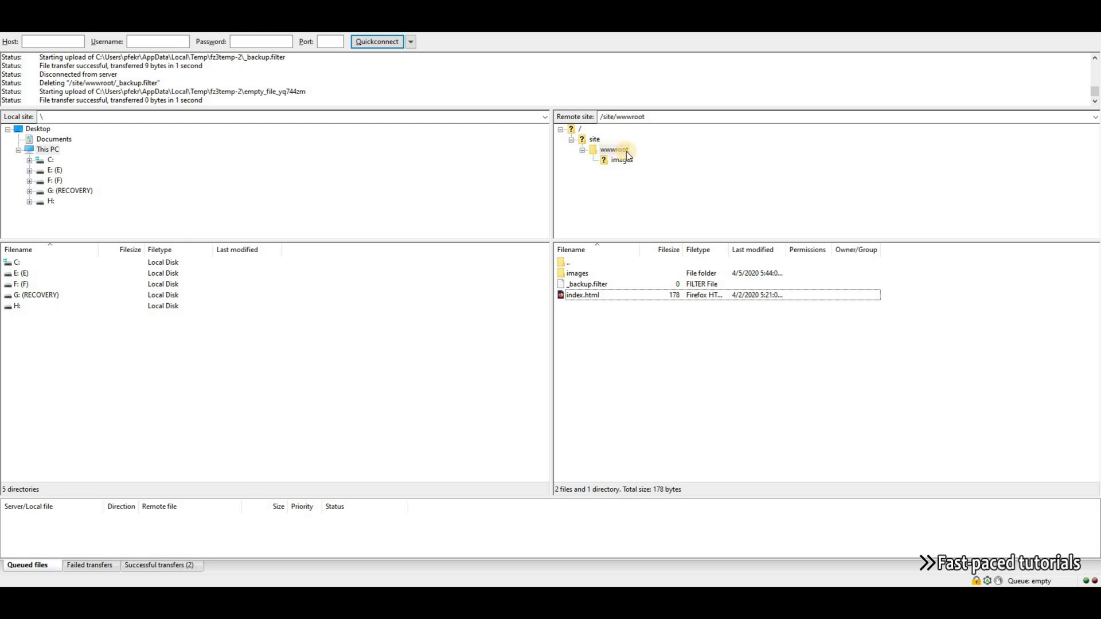
- Open _backup.filter for editing in Notepad and enter the exclusion path \site\wwwroot\Images\
left_click(603, 286)
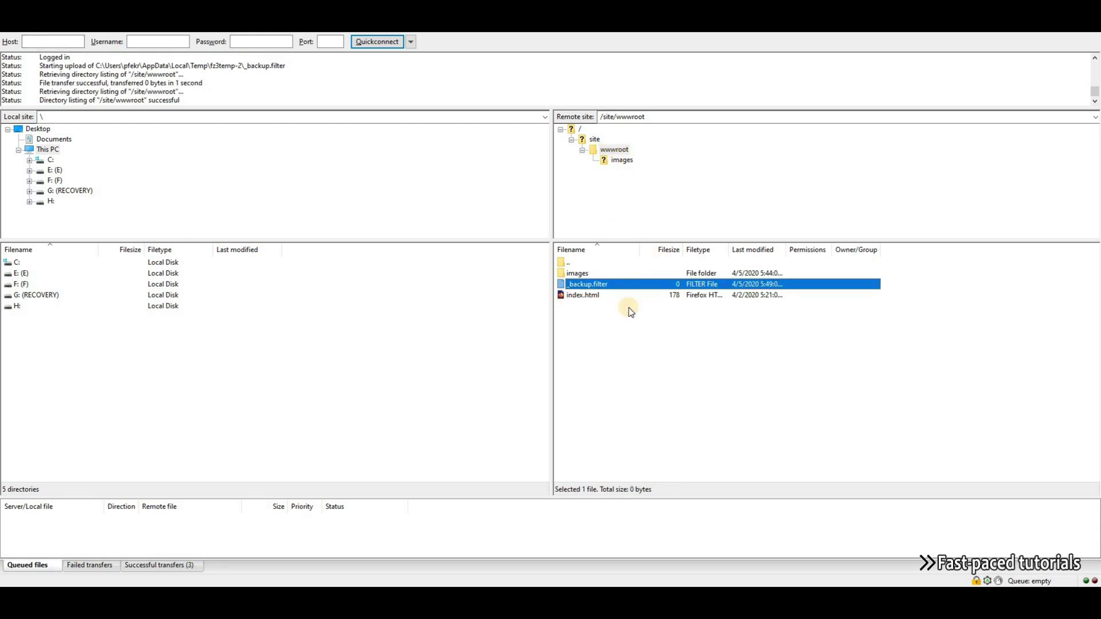
right_click(604, 284)
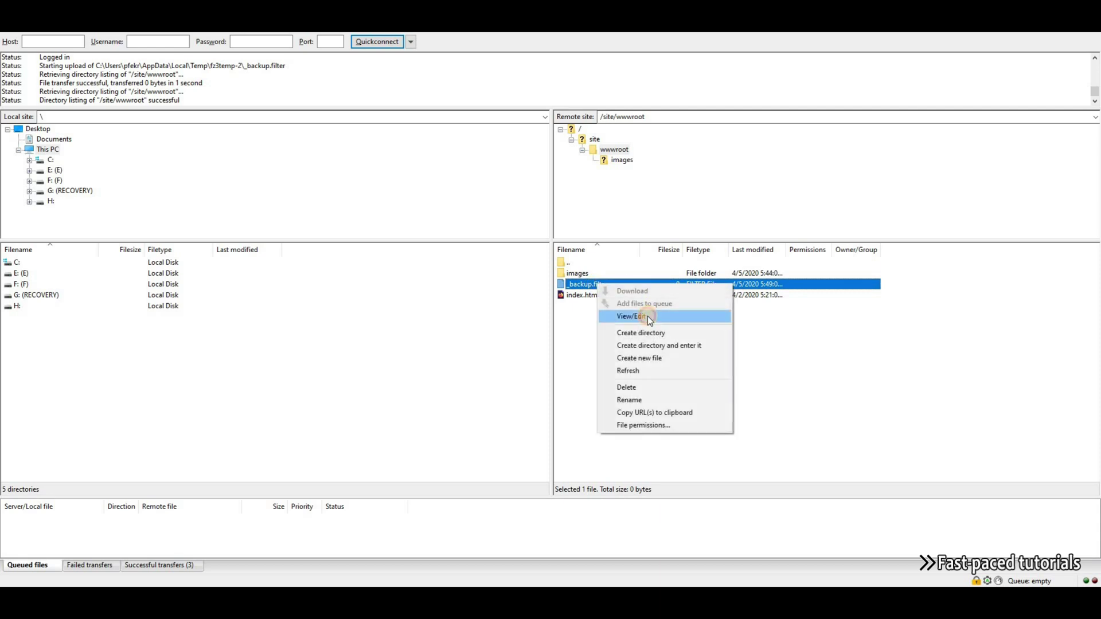
left_click(647, 316)
left_click(826, 401)
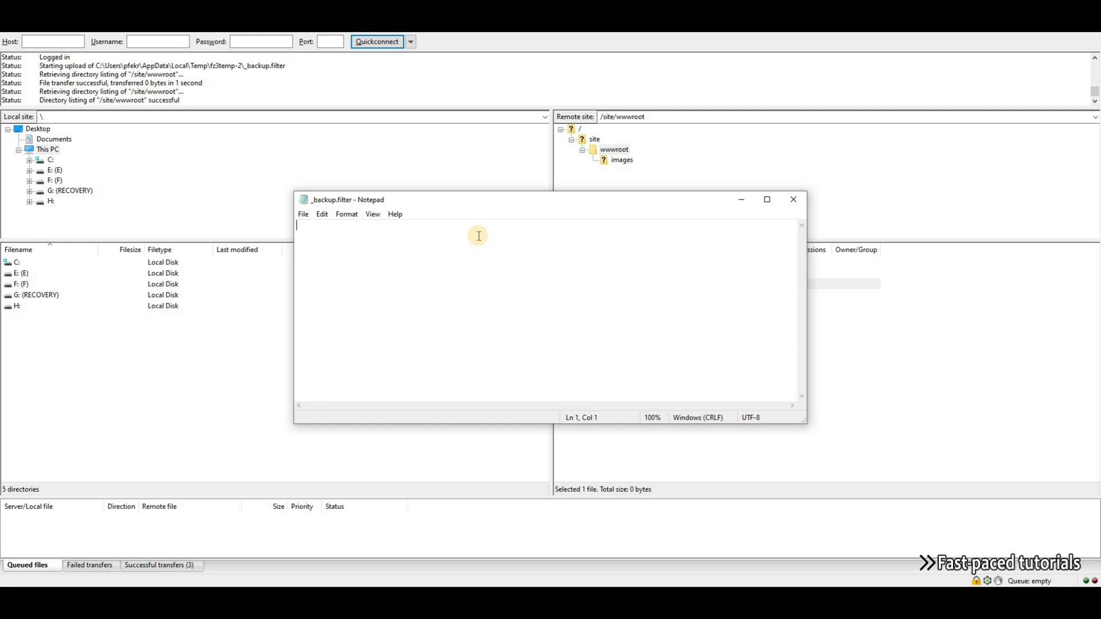
type("\\site\\wwwroot\\Images\\")
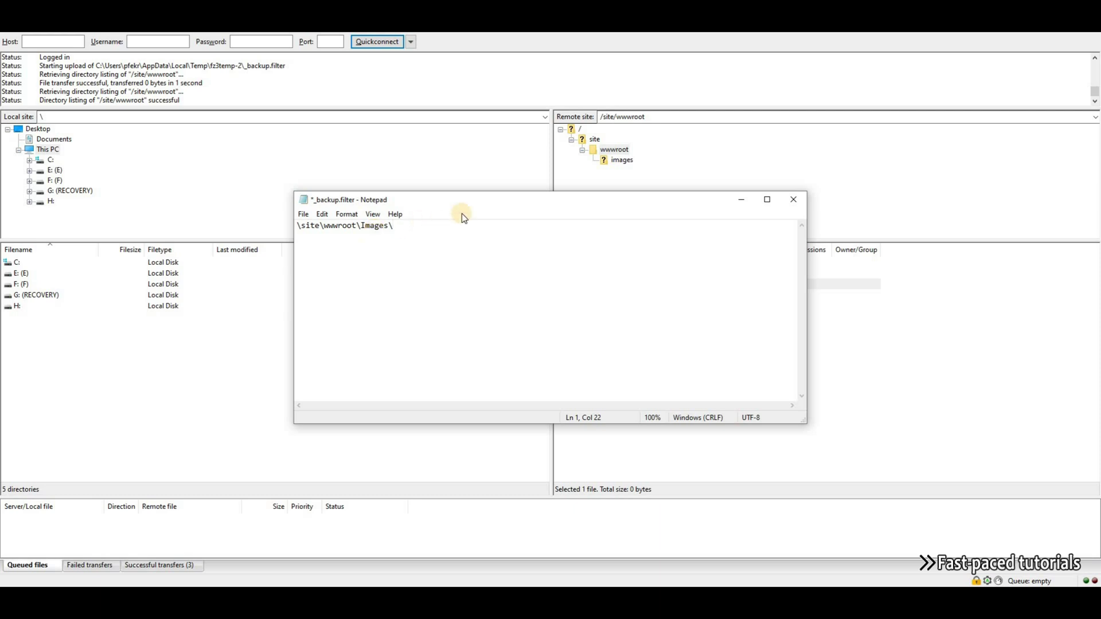
left_click_drag(533, 199, 289, 236)
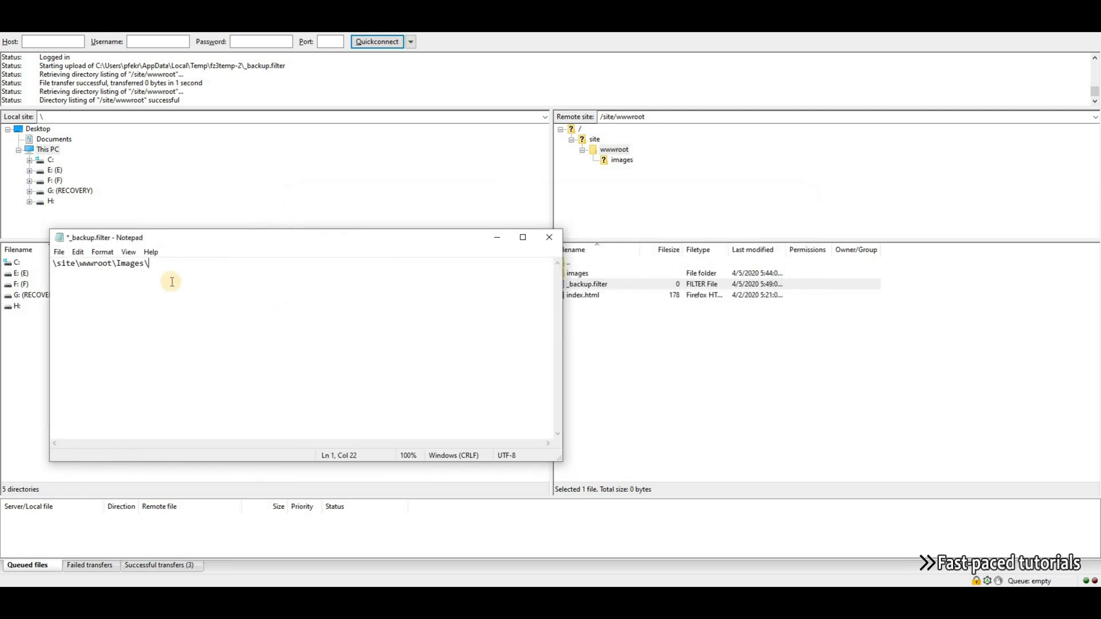
- Save and close _backup.filter, upload the edited version to the server, and select the images folder
key("ctrl+a")
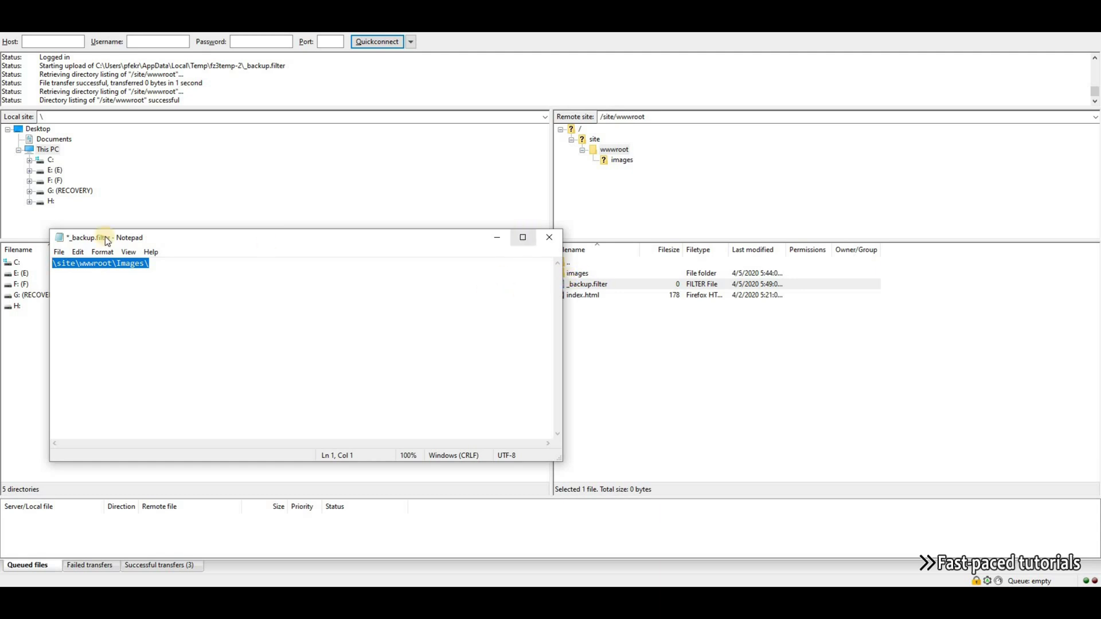
left_click(58, 252)
left_click(81, 302)
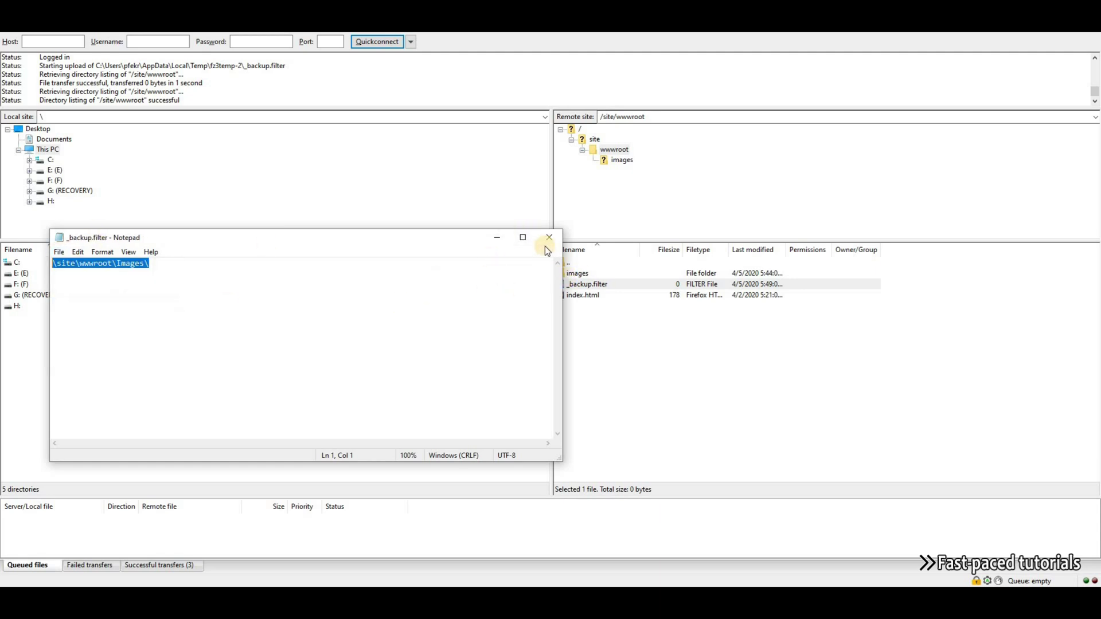
left_click(549, 238)
key("Return")
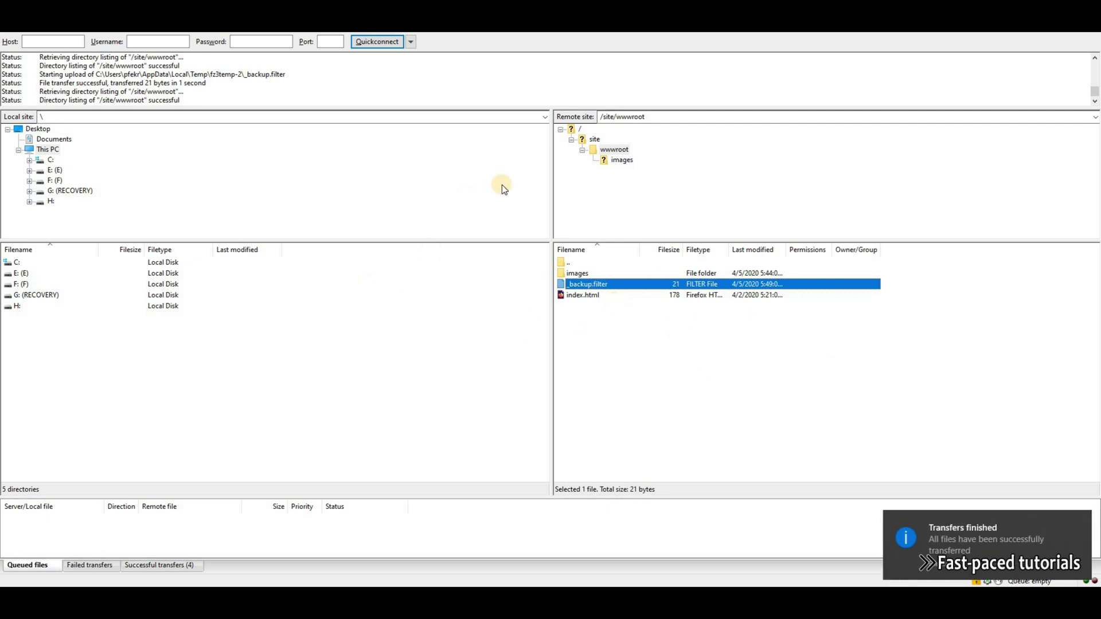
left_click(567, 273)
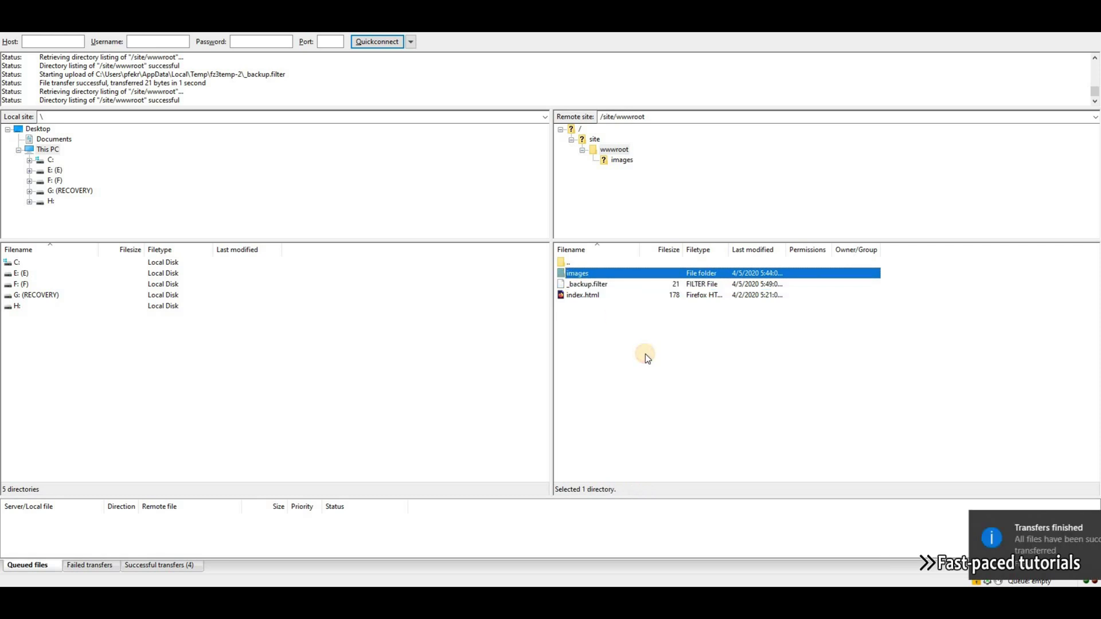